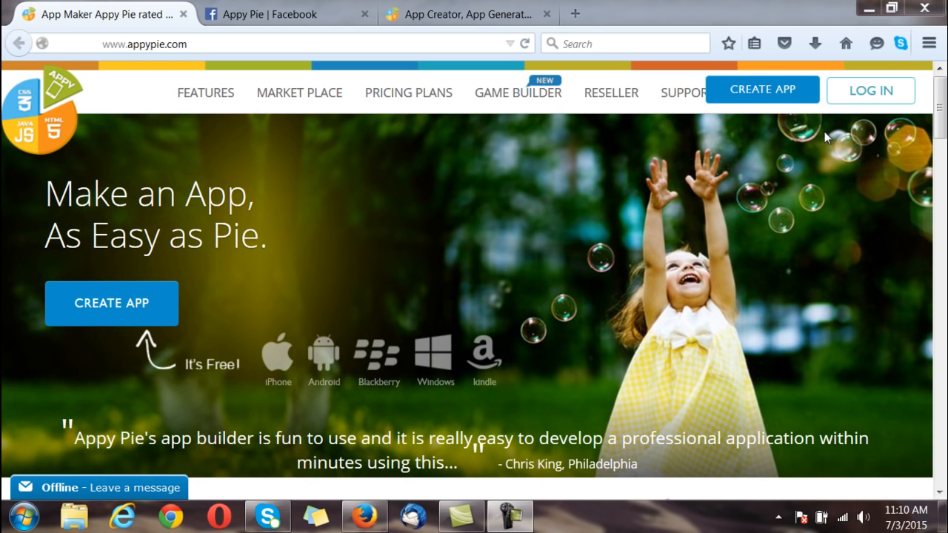
# Step: Launch Appy Pie's app creator from the CREATE APP button on appypie.com
pyautogui.click(165, 315)
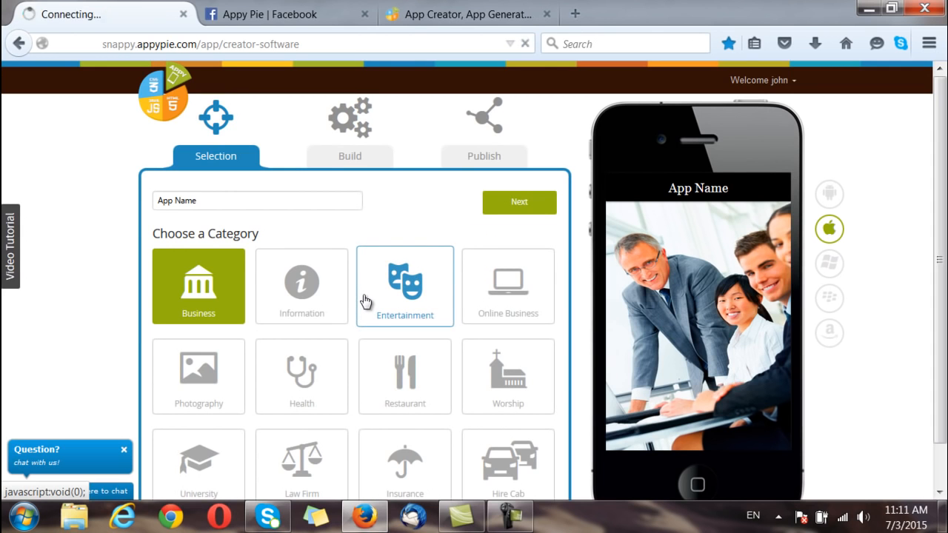
# Step: Name the app 'Prisitine Inc' under the Online Business category and continue
pyautogui.click(494, 311)
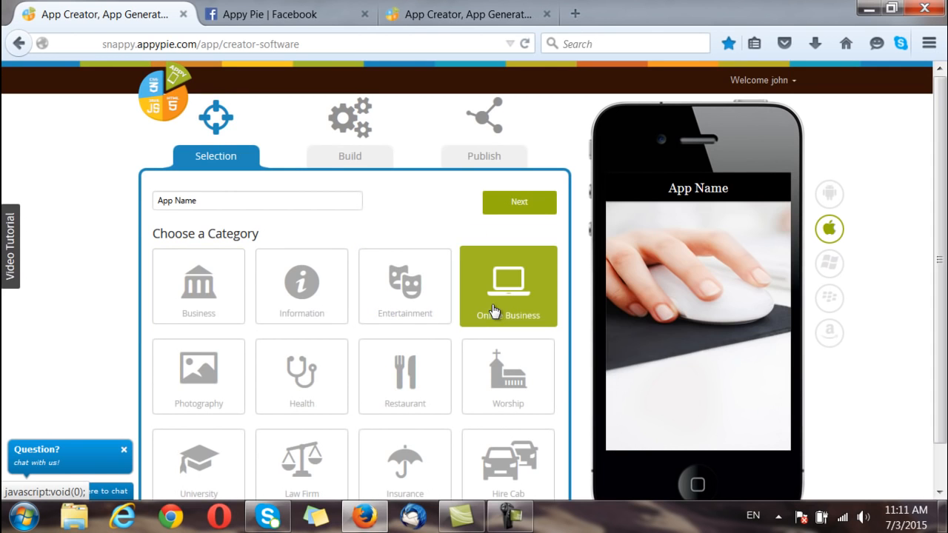
pyautogui.click(170, 208)
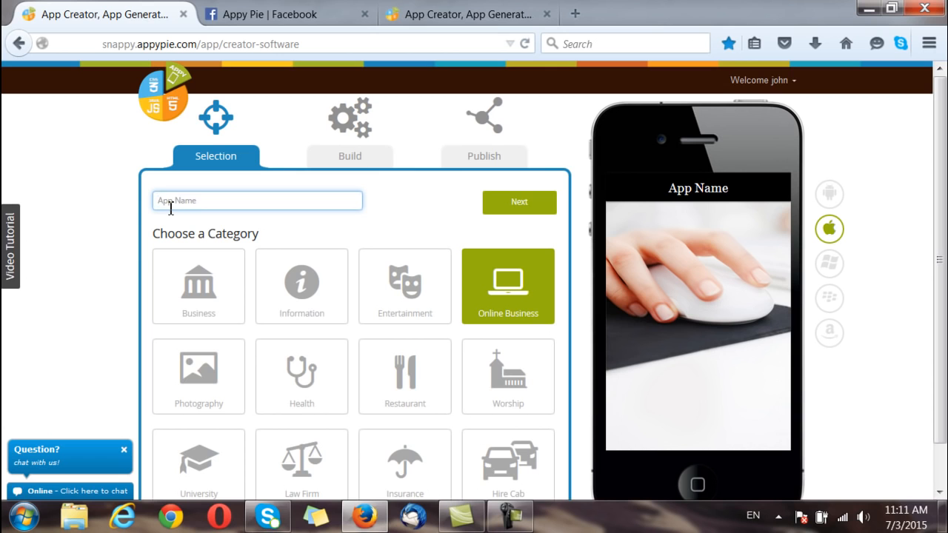
pyautogui.write('Prisitine ')
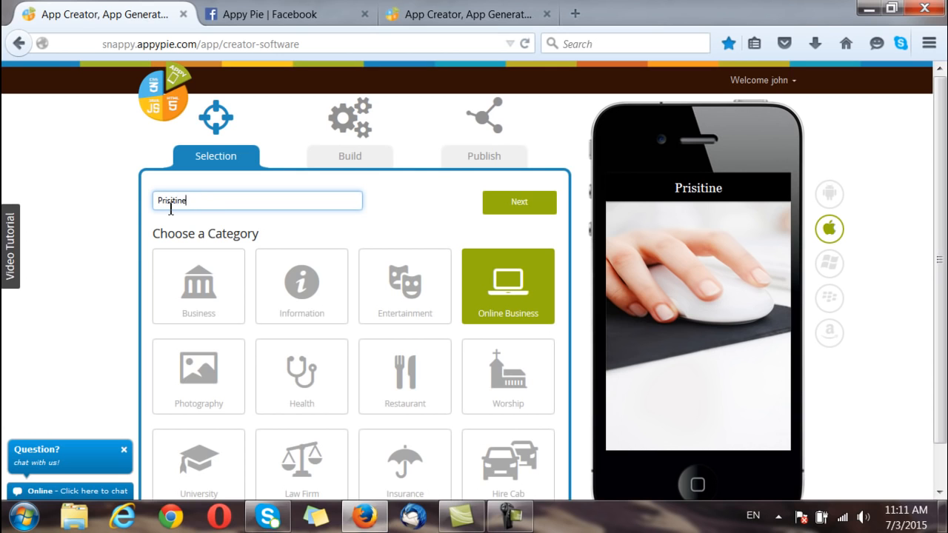
pyautogui.write('Inc')
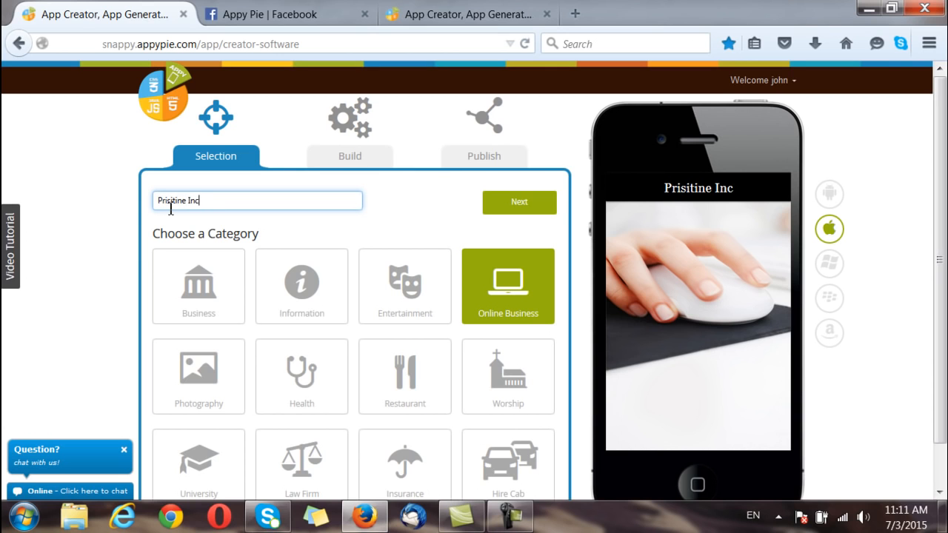
pyautogui.click(494, 205)
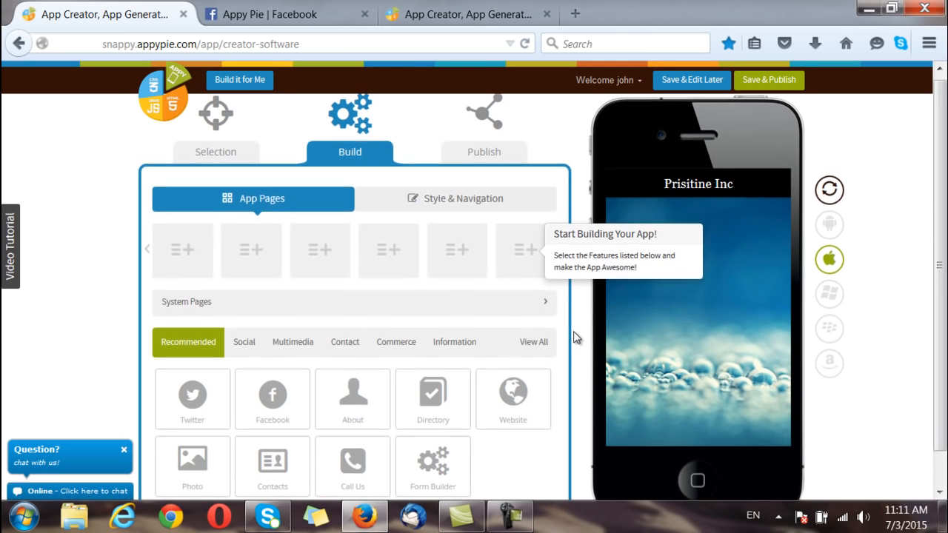
pyautogui.scroll(-1, 576, 337)
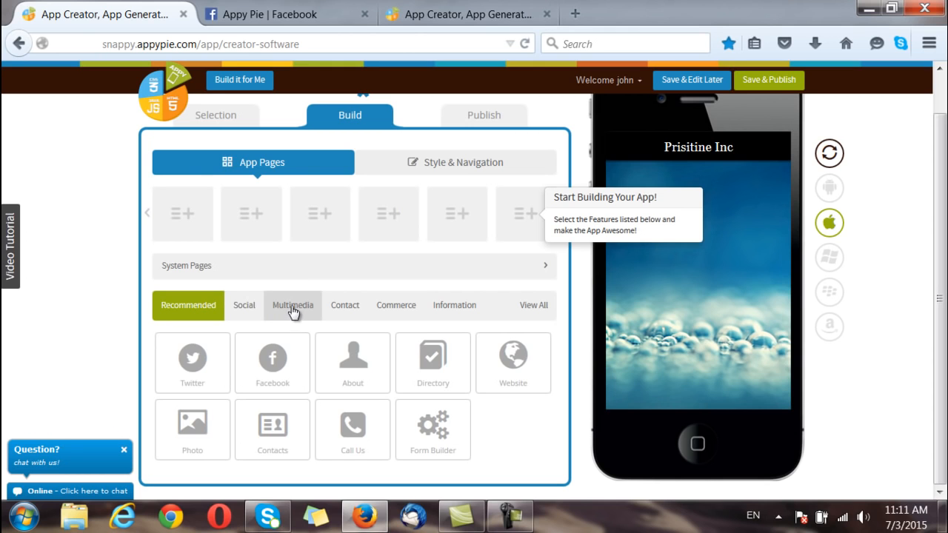
pyautogui.click(390, 312)
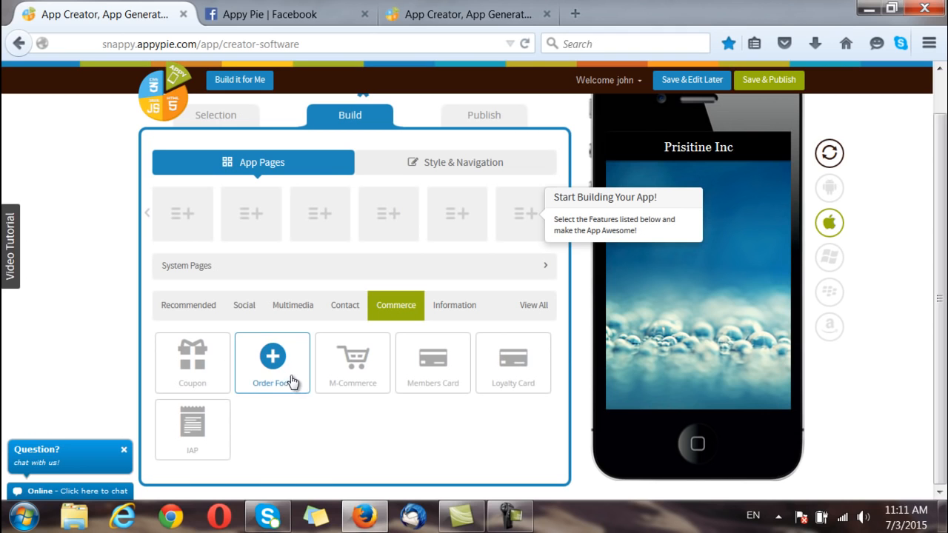
pyautogui.click(312, 310)
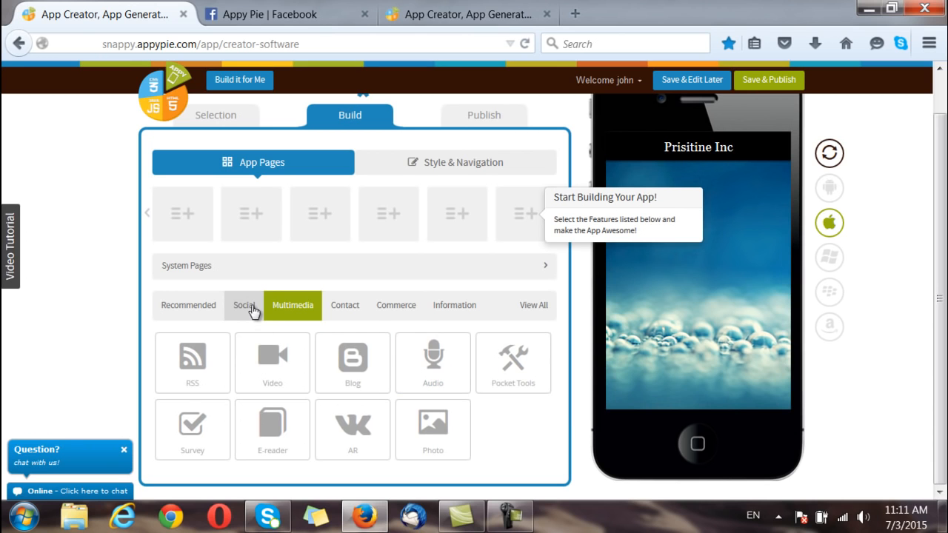
pyautogui.click(357, 311)
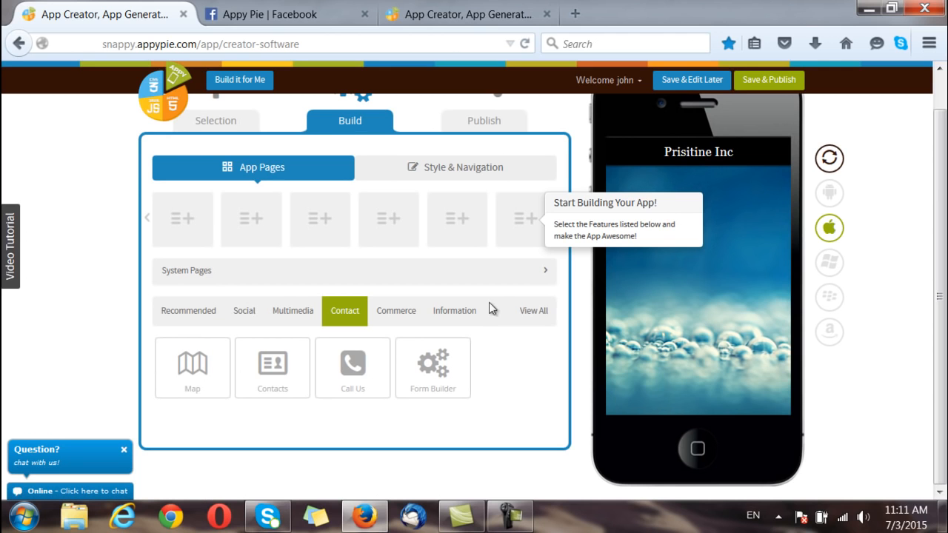
pyautogui.click(532, 314)
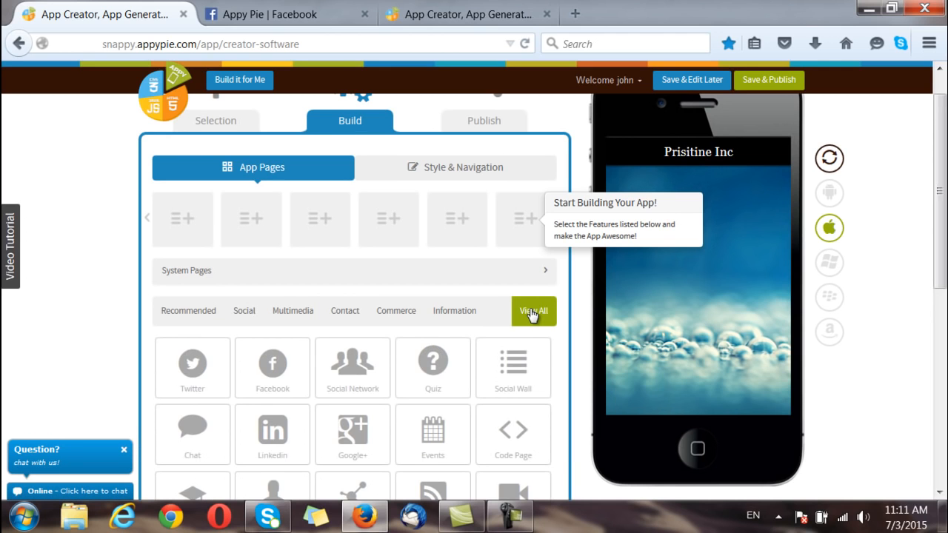
pyautogui.click(188, 309)
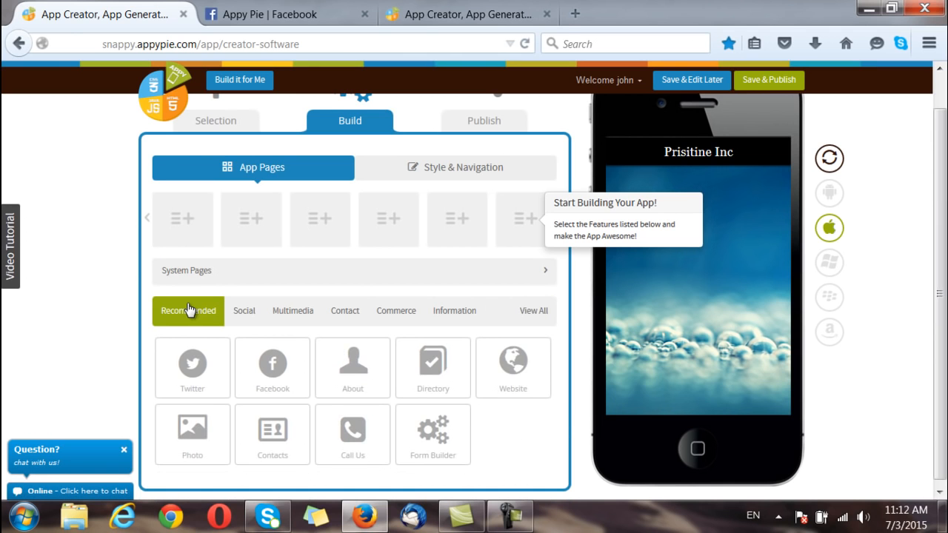
# Step: Add About, Facebook, Call Us and Website feature pages to the app
pyautogui.click(352, 363)
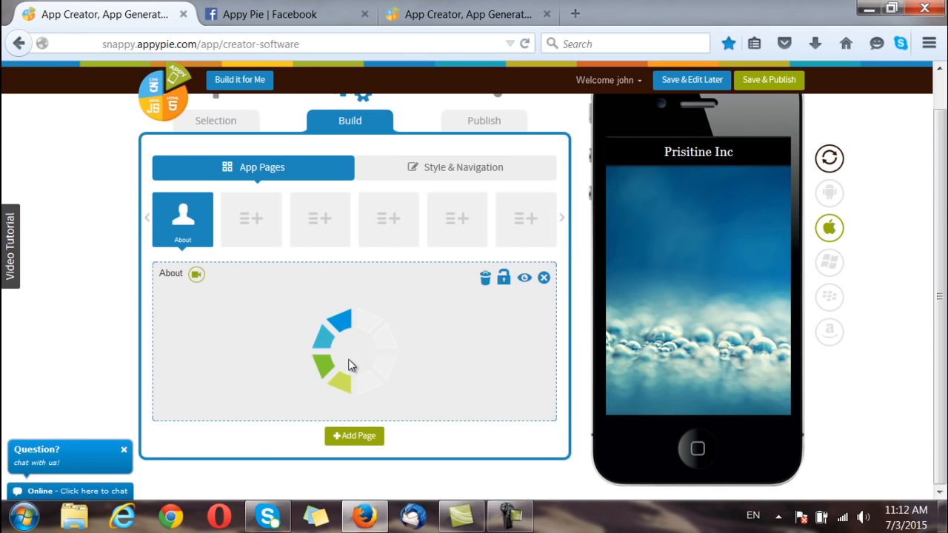
pyautogui.click(250, 233)
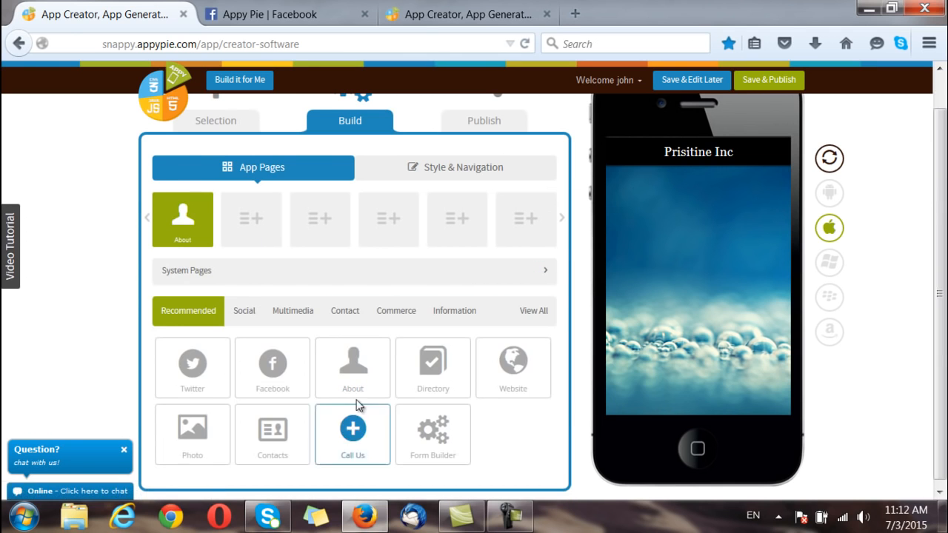
pyautogui.click(300, 381)
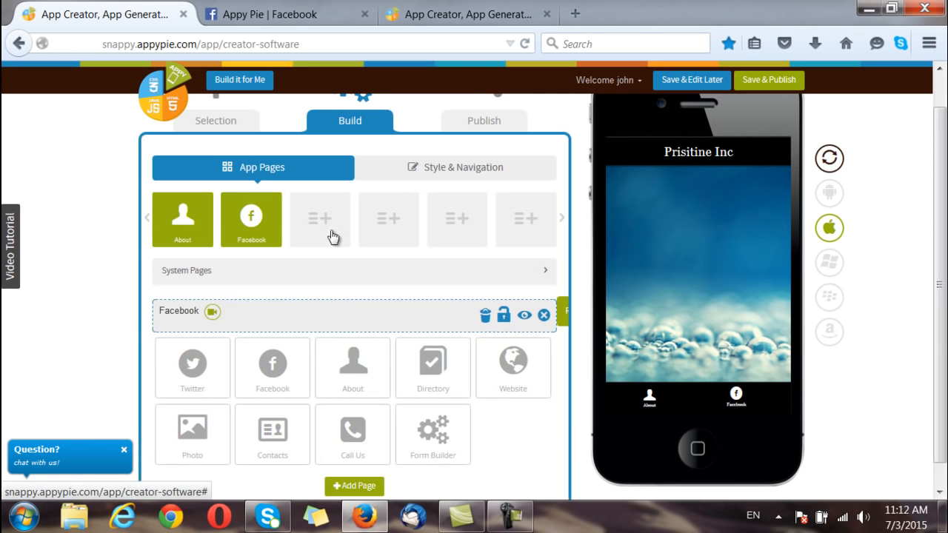
pyautogui.click(353, 437)
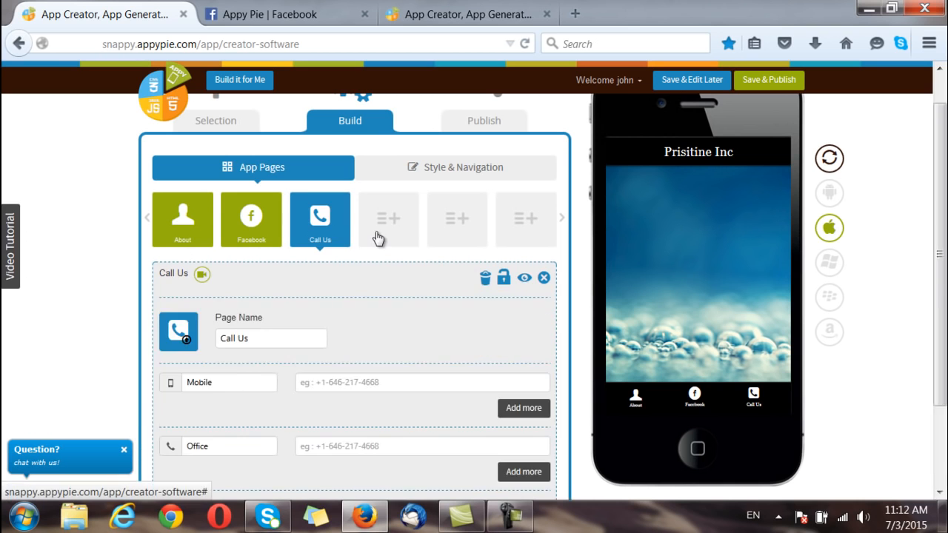
pyautogui.click(522, 381)
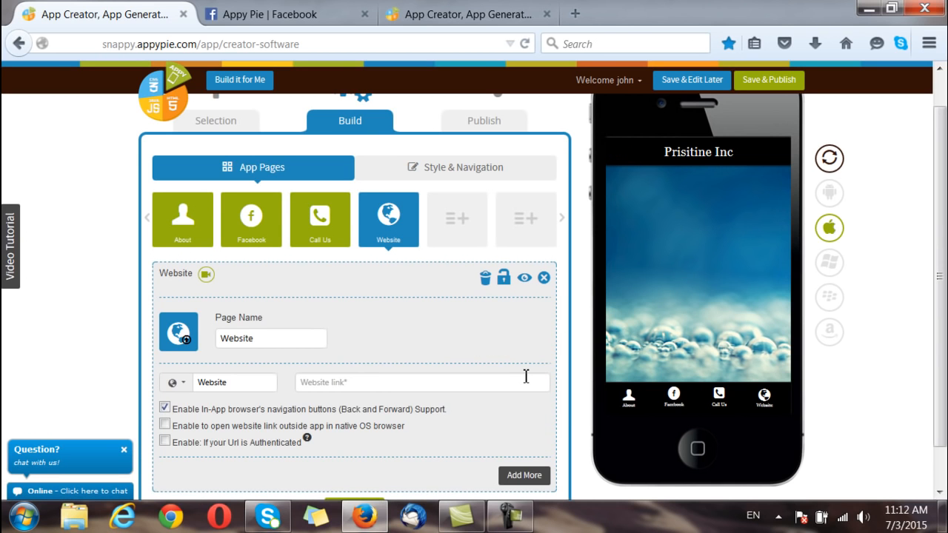
pyautogui.click(194, 224)
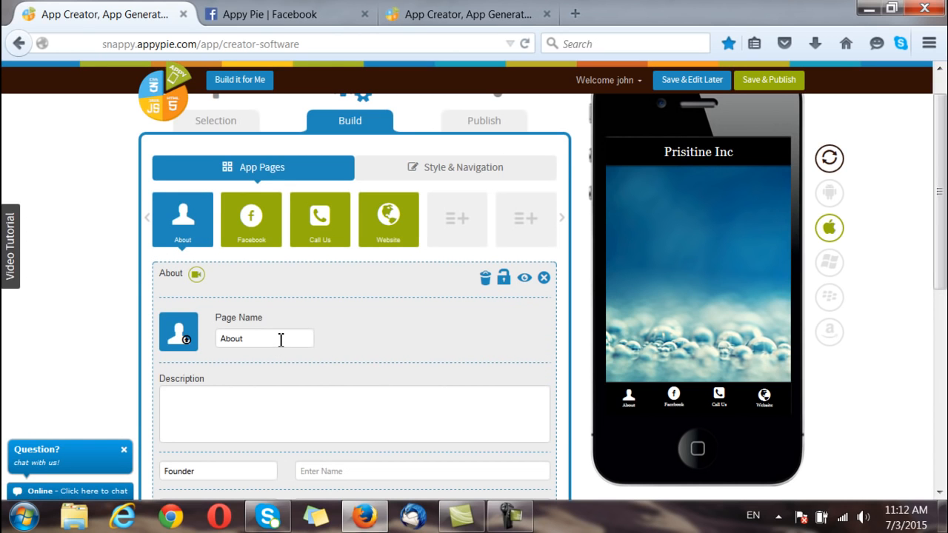
# Step: Rename the About page to 'About Us' and give it the description 'wert'
pyautogui.click(281, 340)
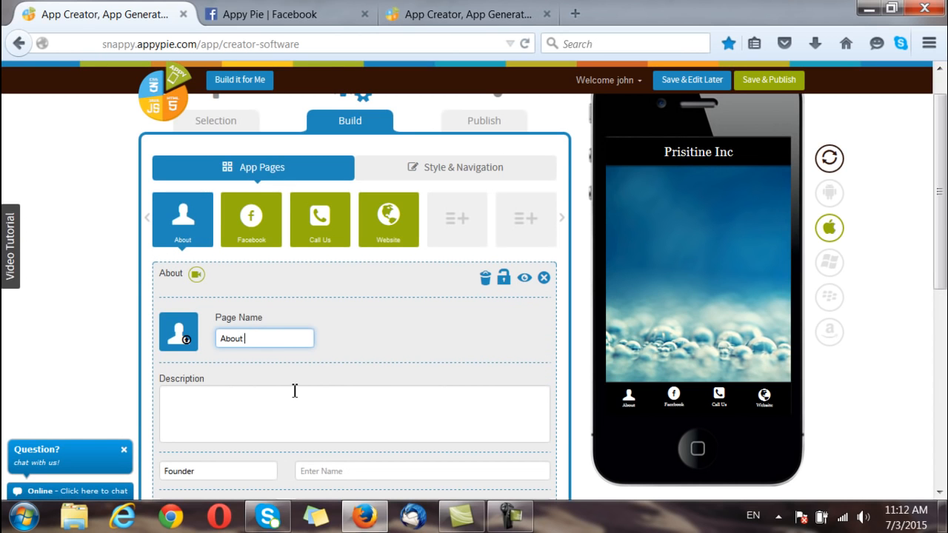
pyautogui.write('Us')
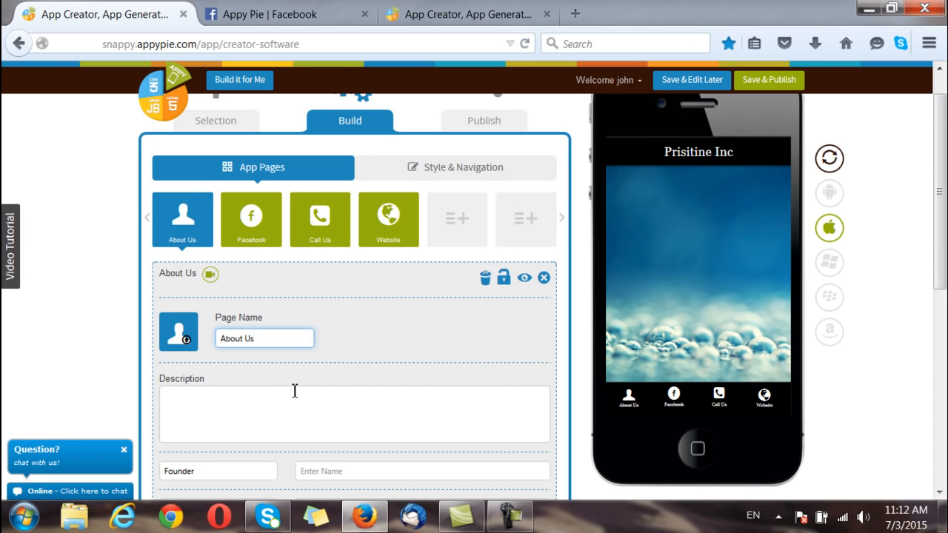
pyautogui.scroll(-2, 295, 391)
pyautogui.click(222, 343)
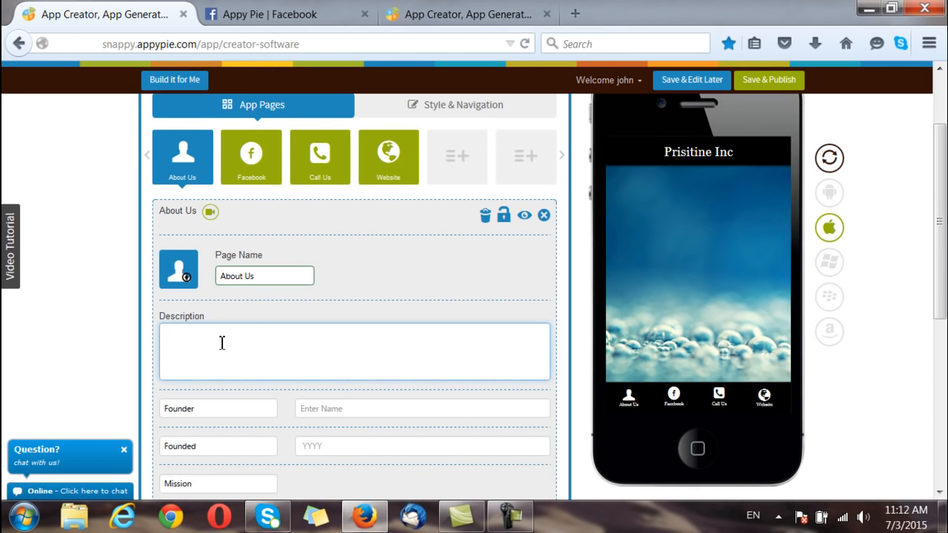
pyautogui.write('wert')
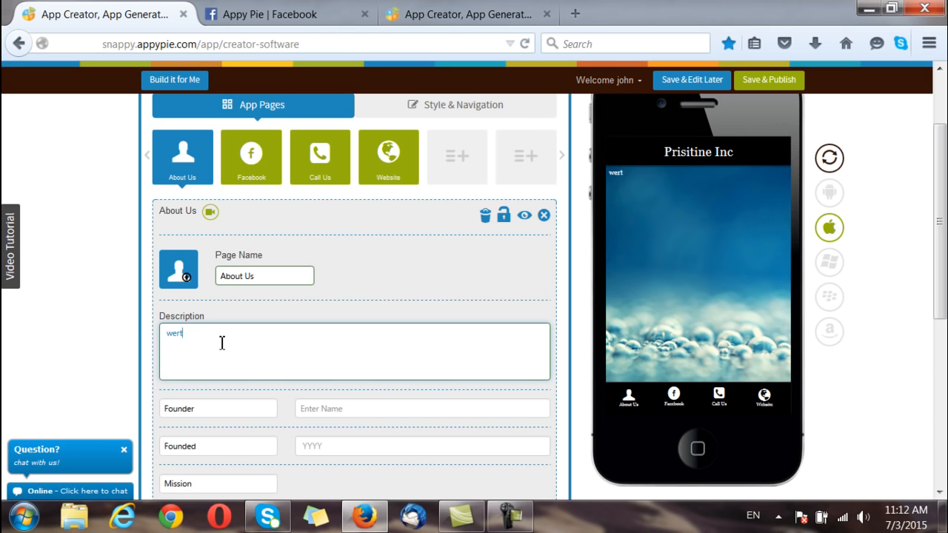
pyautogui.scroll(-4, 222, 343)
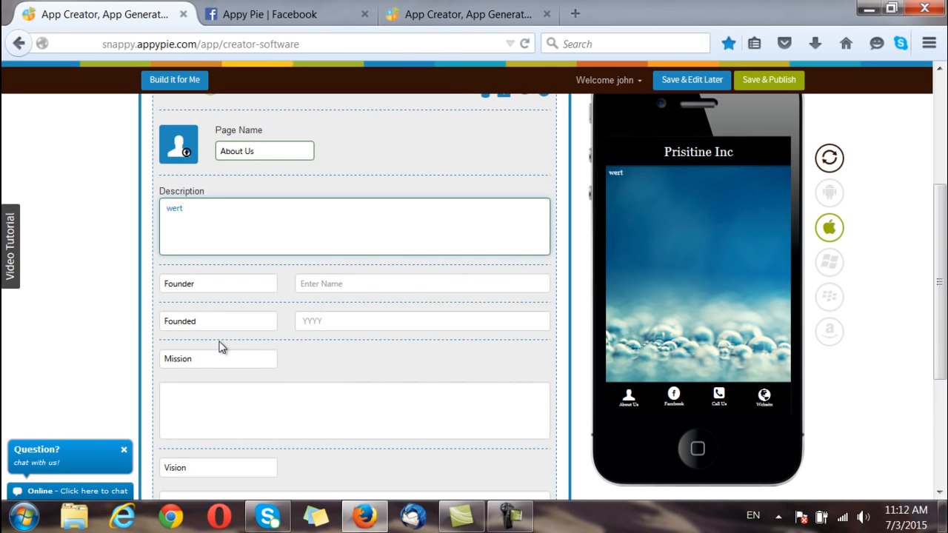
pyautogui.scroll(-2, 221, 343)
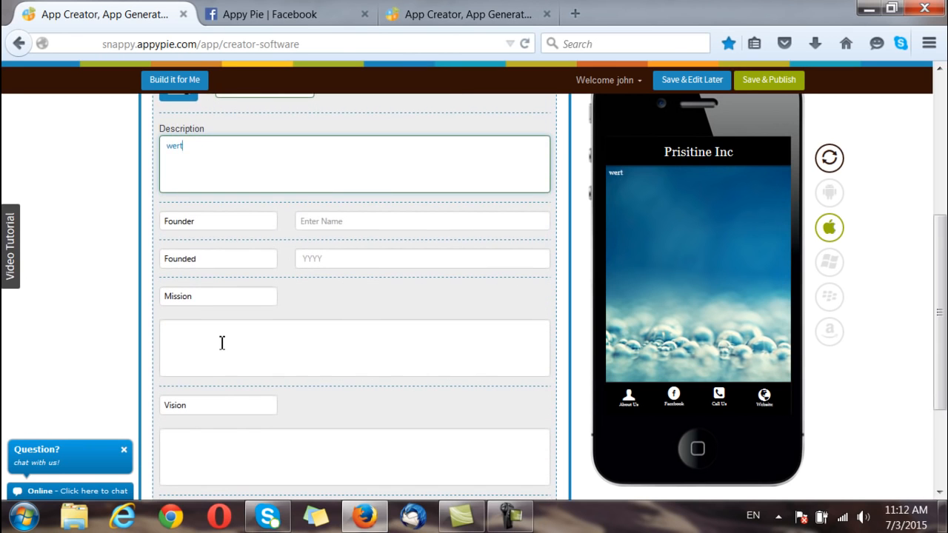
pyautogui.scroll(-4, 221, 343)
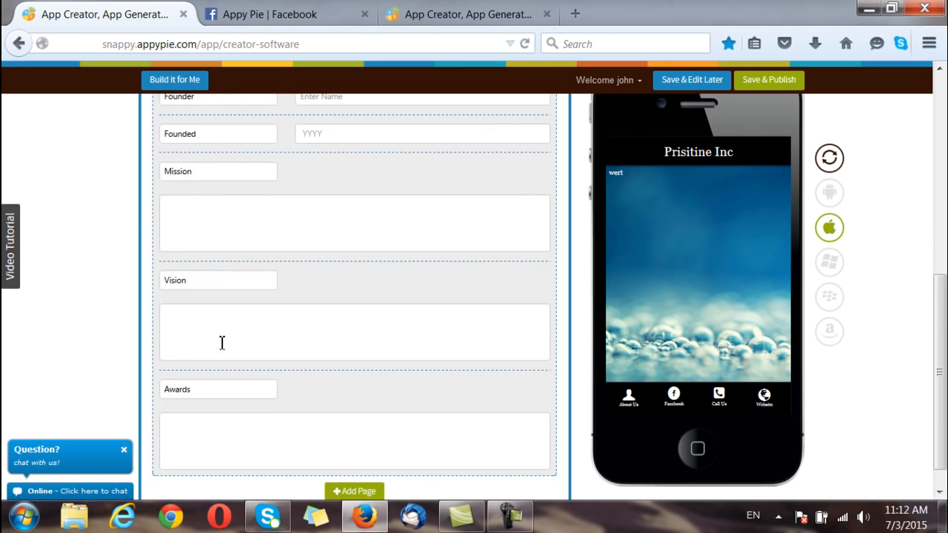
pyautogui.scroll(4, 221, 343)
pyautogui.scroll(6, 222, 343)
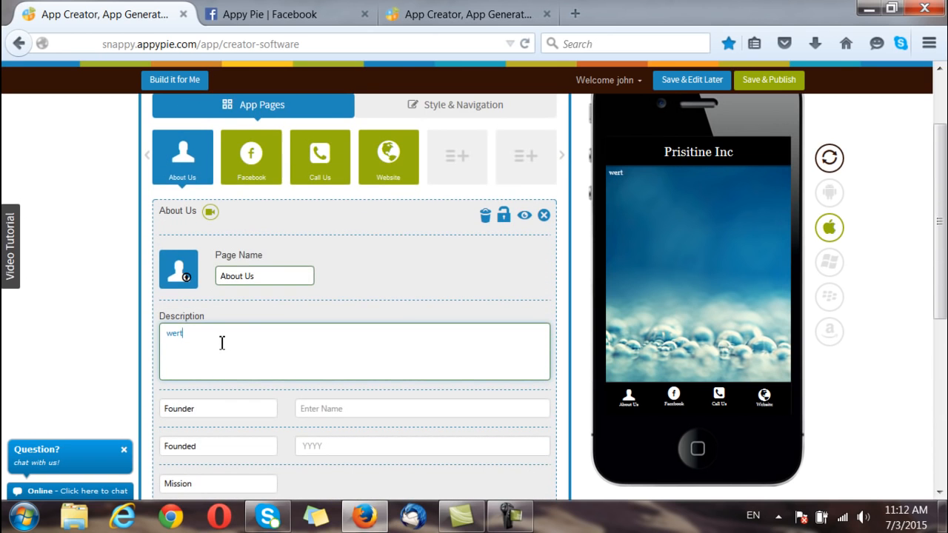
pyautogui.click(257, 170)
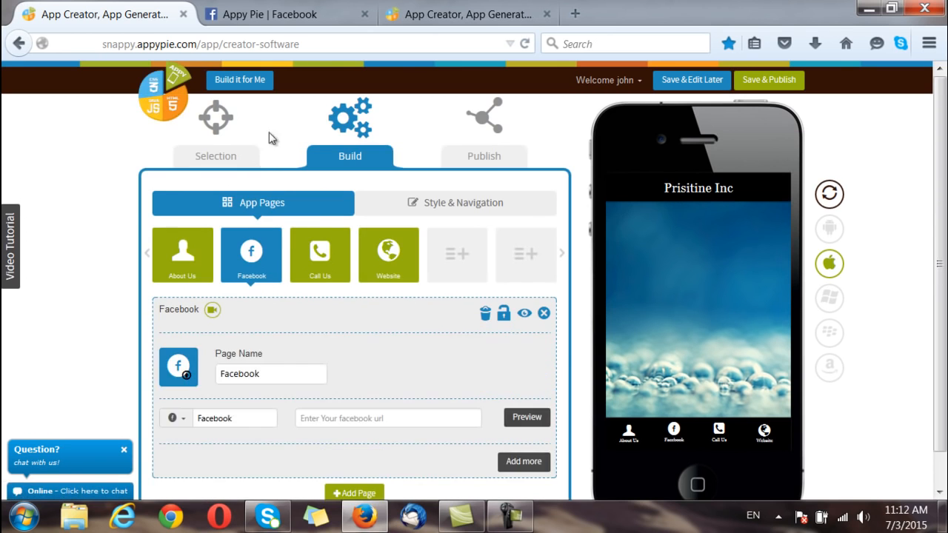
pyautogui.click(301, 14)
pyautogui.moveTo(300, 43); pyautogui.dragTo(102, 40)
pyautogui.hotkey('ctrl', 'c')
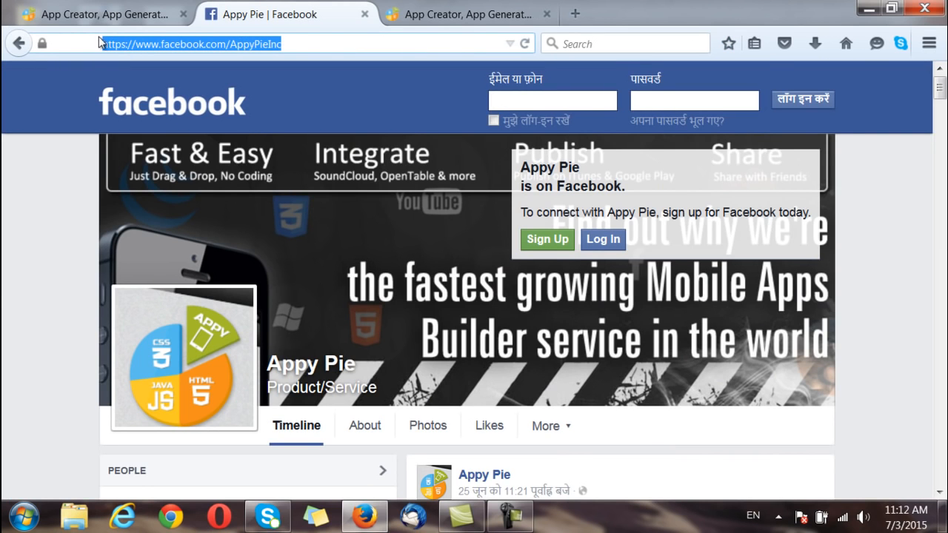
pyautogui.click(95, 14)
pyautogui.click(309, 419)
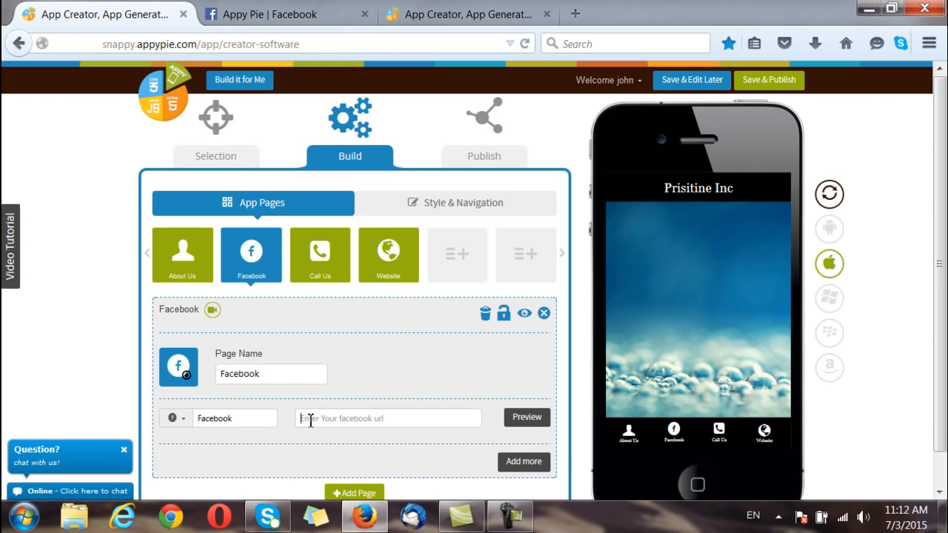
pyautogui.hotkey('ctrl', 'v')
pyautogui.click(536, 417)
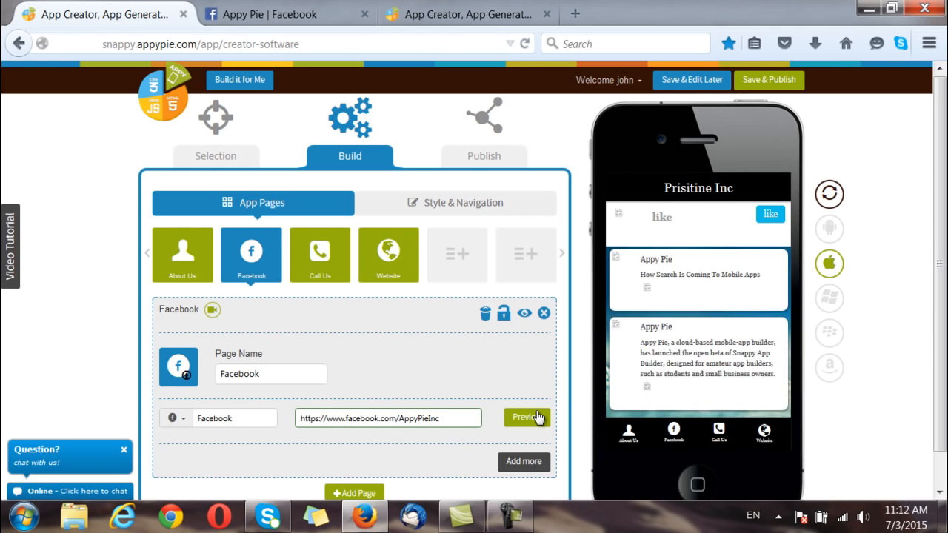
pyautogui.scroll(-1, 509, 434)
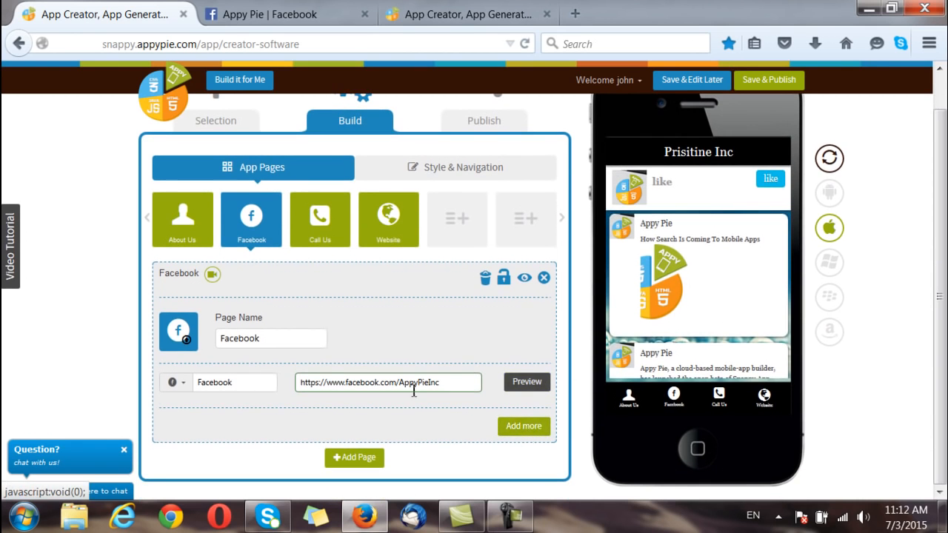
pyautogui.click(334, 234)
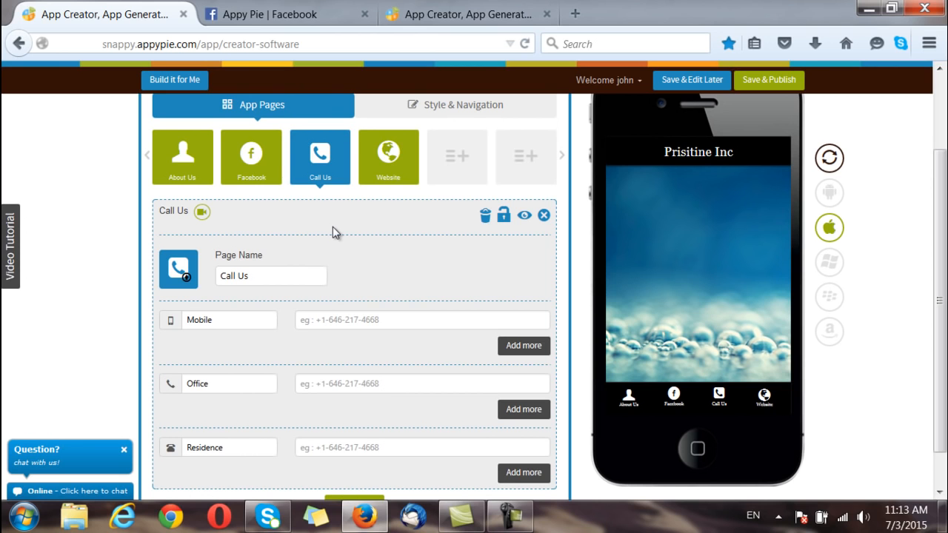
# Step: Enter a mobile number on the Call Us page and add a second Mobile row
pyautogui.scroll(-1, 332, 232)
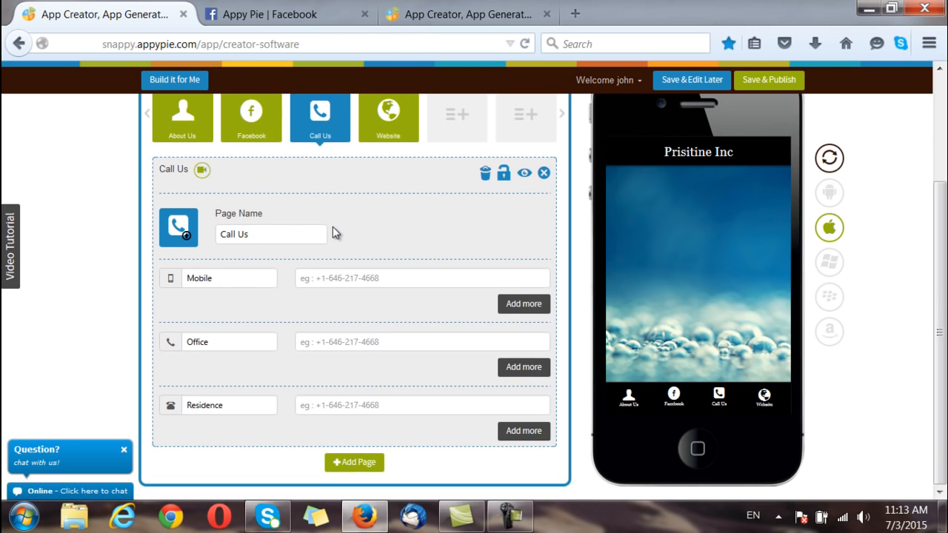
pyautogui.click(320, 282)
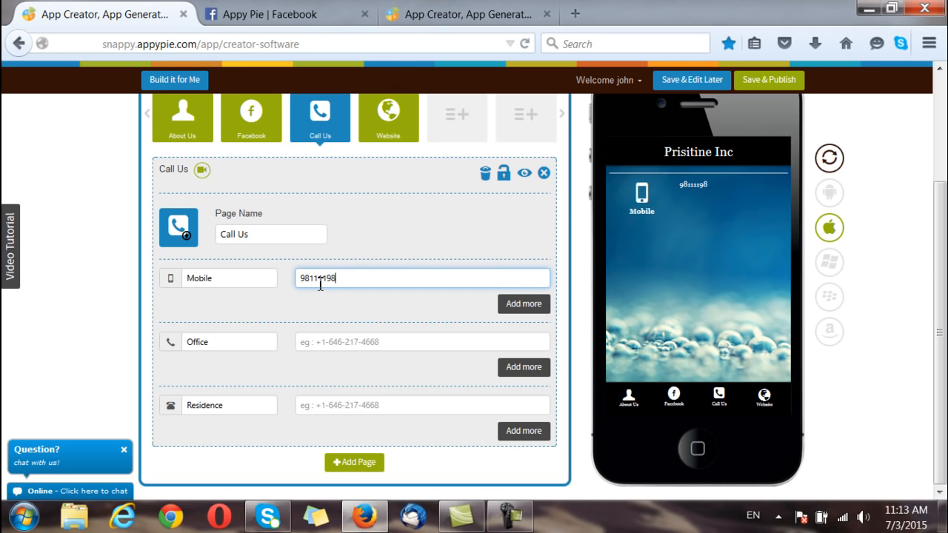
pyautogui.click(520, 303)
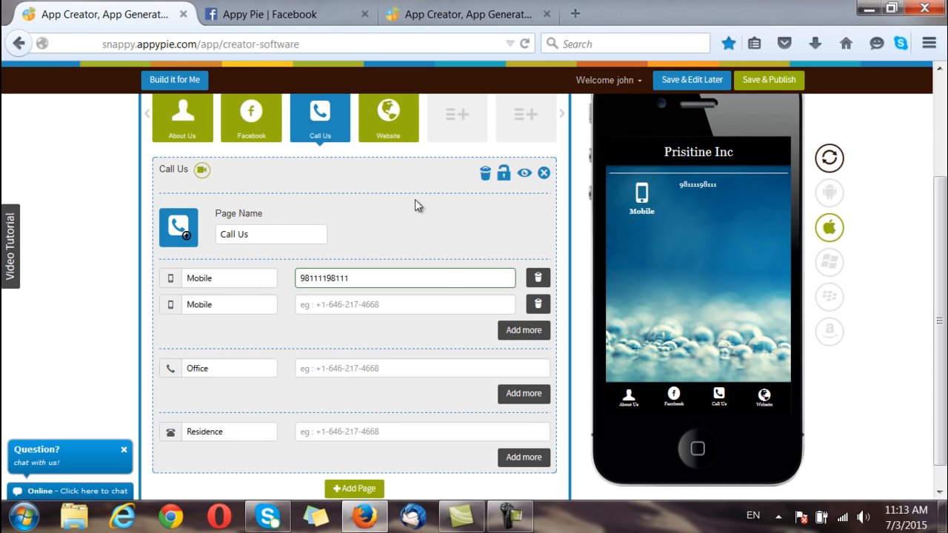
pyautogui.click(400, 128)
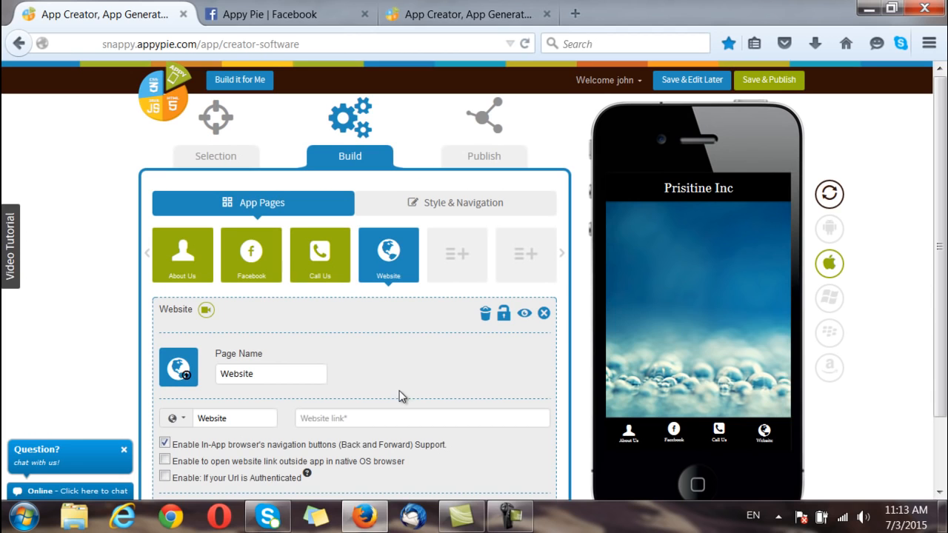
pyautogui.click(372, 418)
pyautogui.write('www.appypie.com')
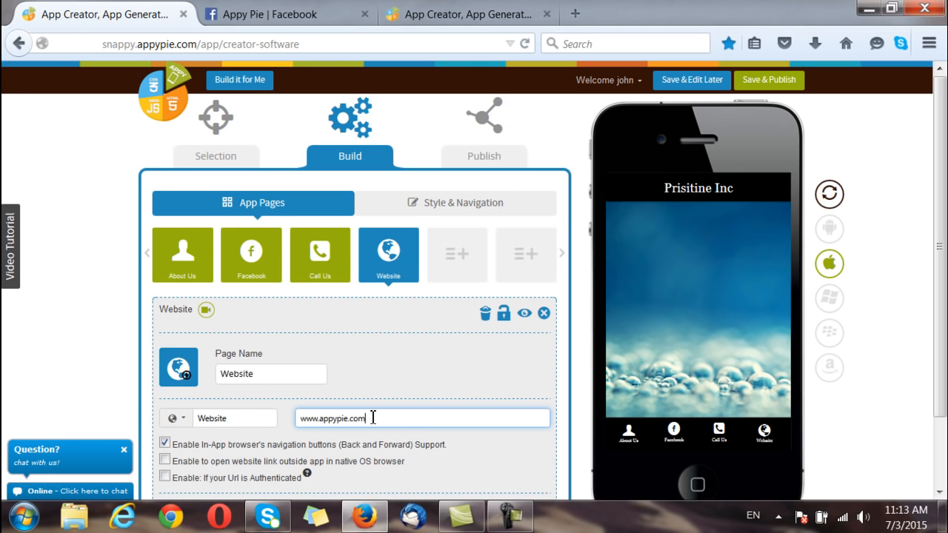
pyautogui.scroll(-2, 373, 418)
pyautogui.scroll(2, 373, 421)
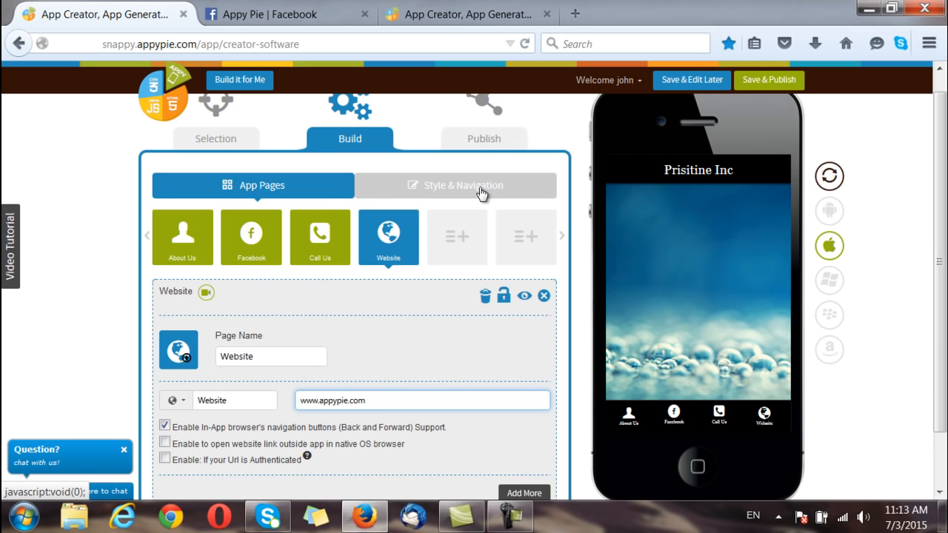
pyautogui.click(480, 191)
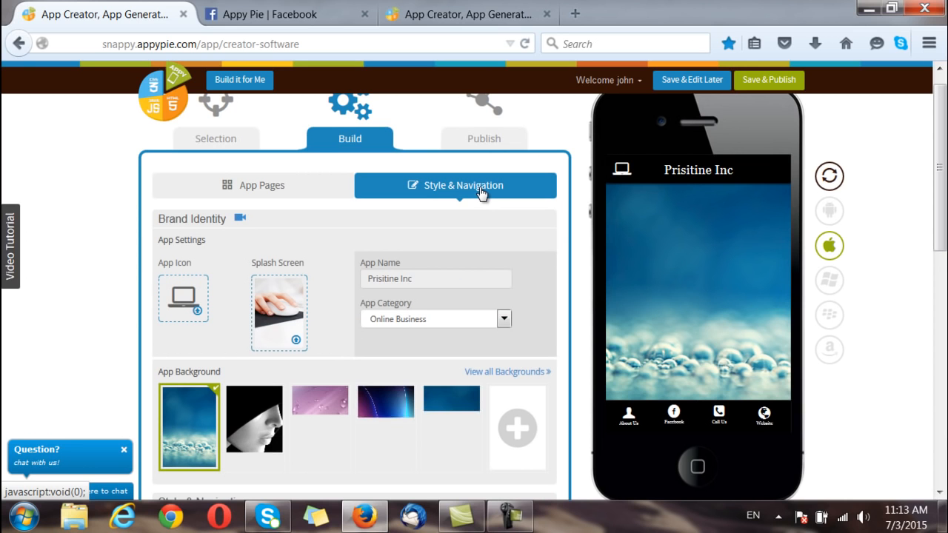
# Step: Set the app category to Construction and the splash screen to the business-people photo
pyautogui.click(285, 314)
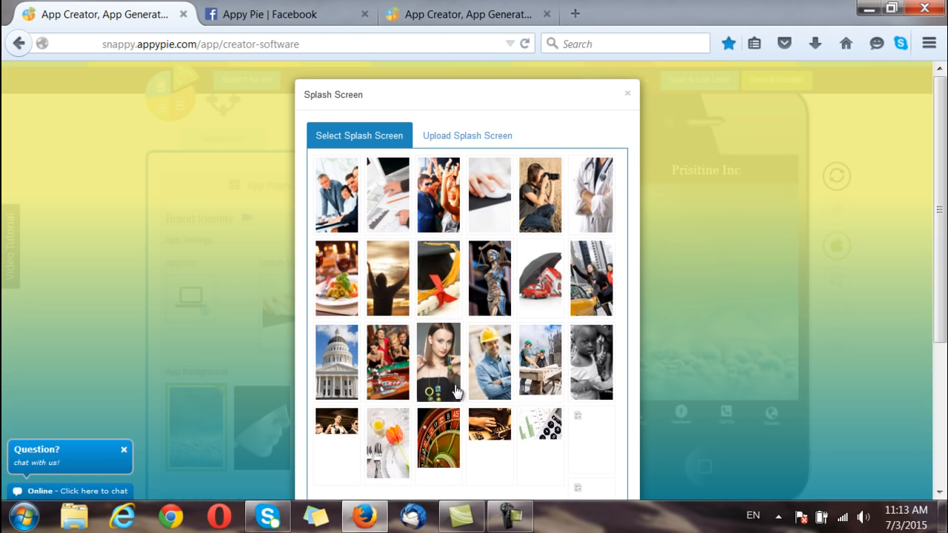
pyautogui.click(495, 368)
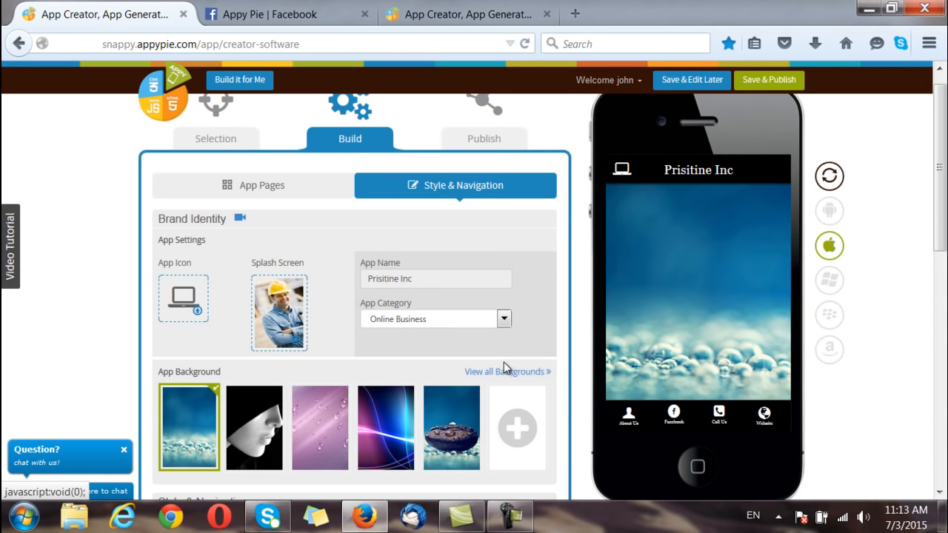
pyautogui.click(504, 318)
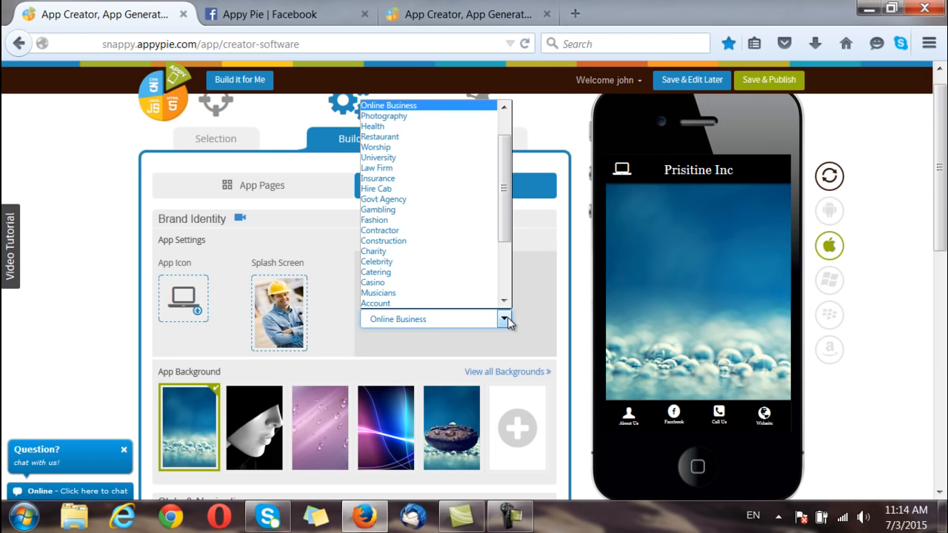
pyautogui.click(448, 241)
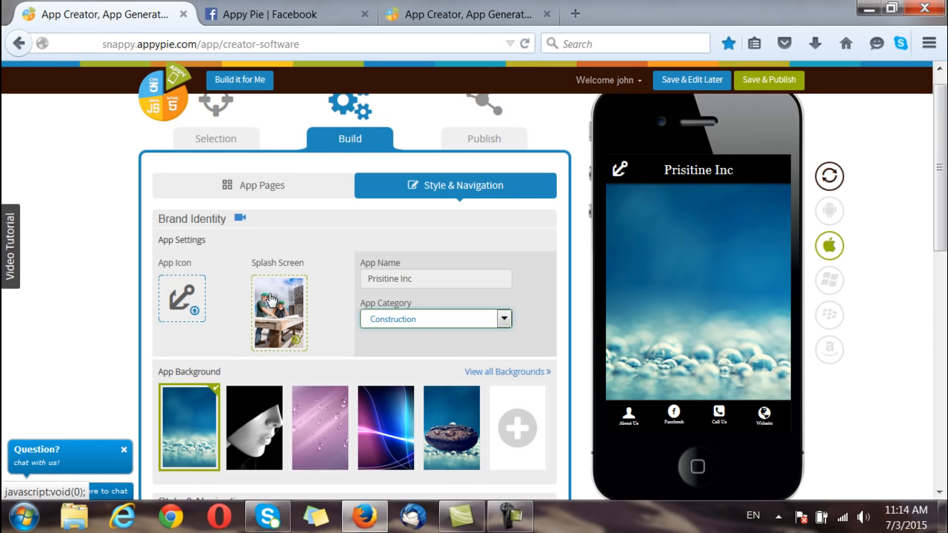
pyautogui.click(271, 299)
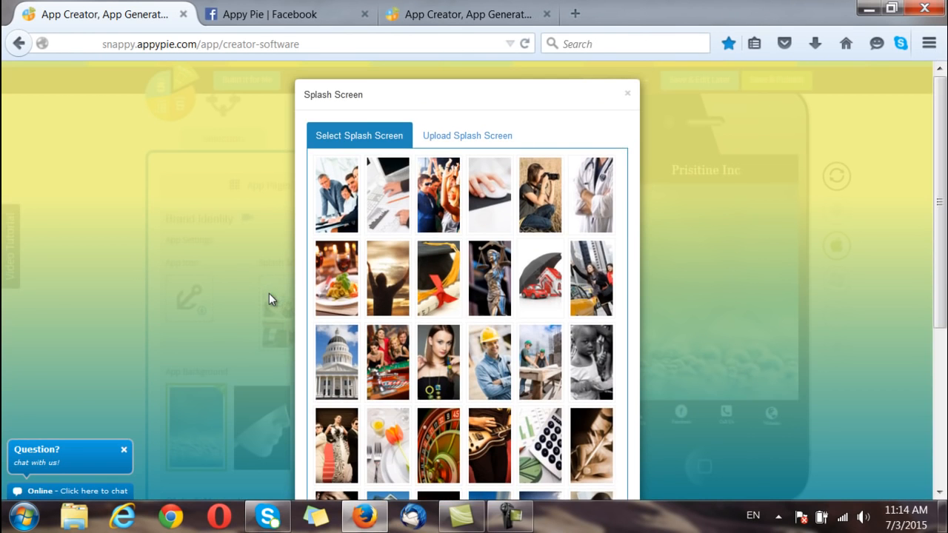
pyautogui.click(338, 206)
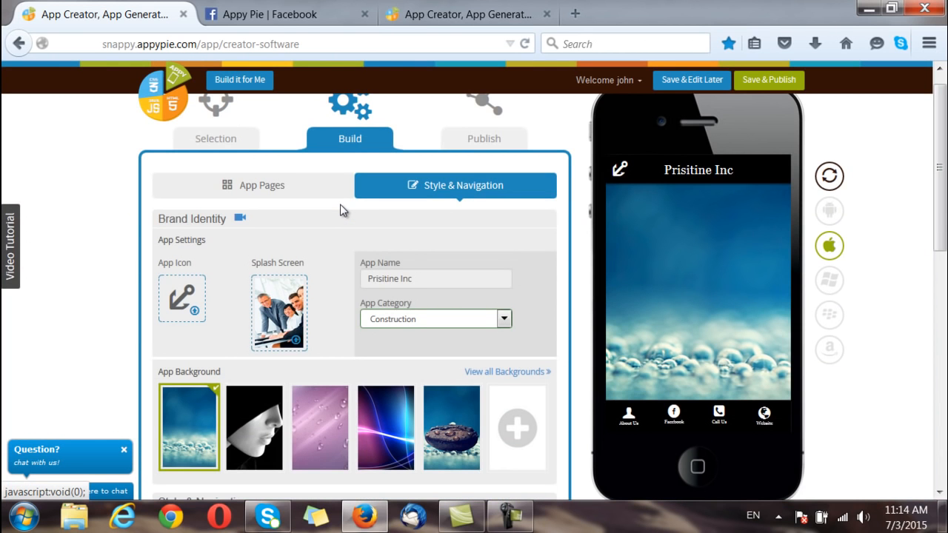
# Step: Choose the chess knight from the built-in icons as the app icon
pyautogui.click(190, 310)
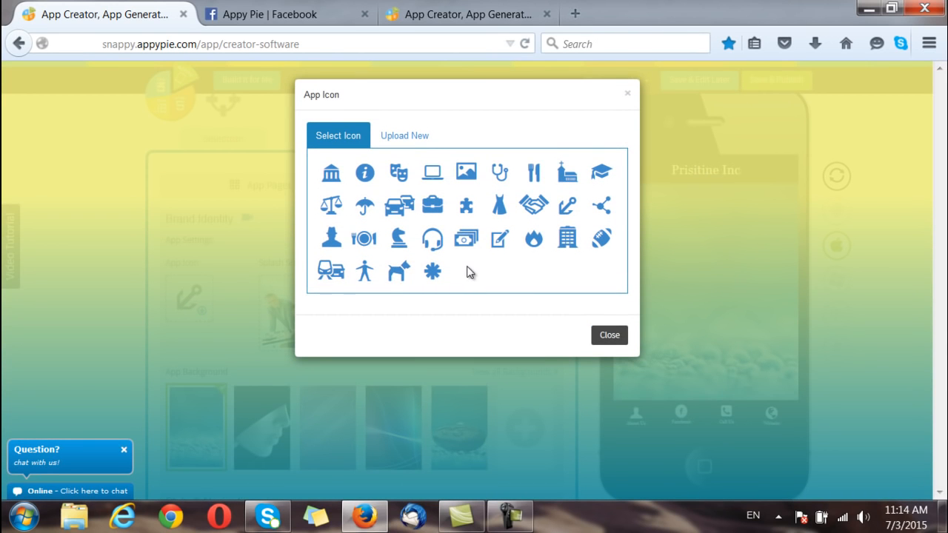
pyautogui.click(420, 143)
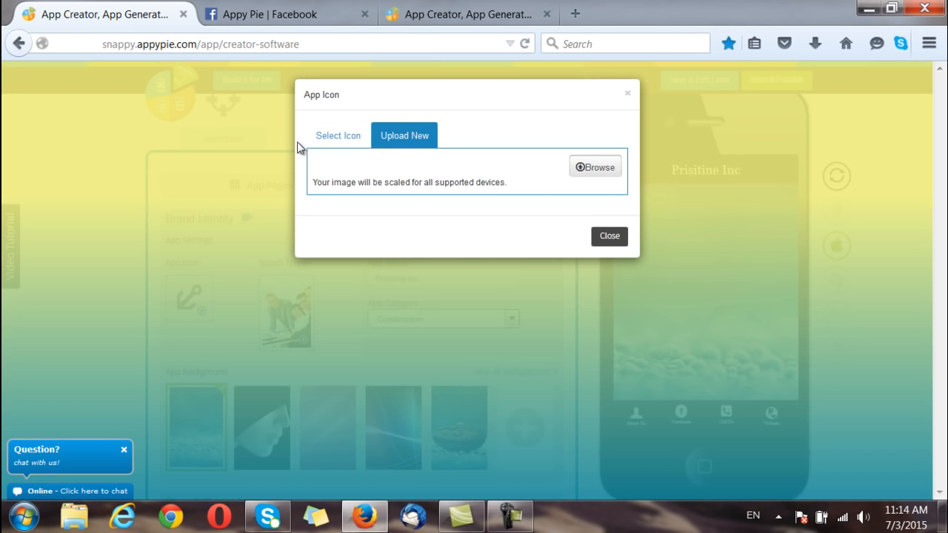
pyautogui.click(334, 138)
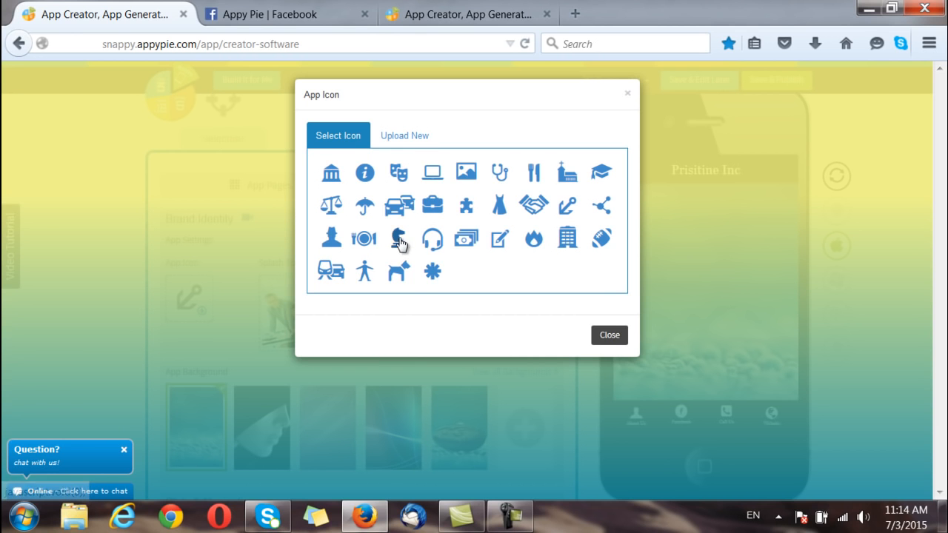
pyautogui.click(398, 238)
pyautogui.scroll(-5, 525, 337)
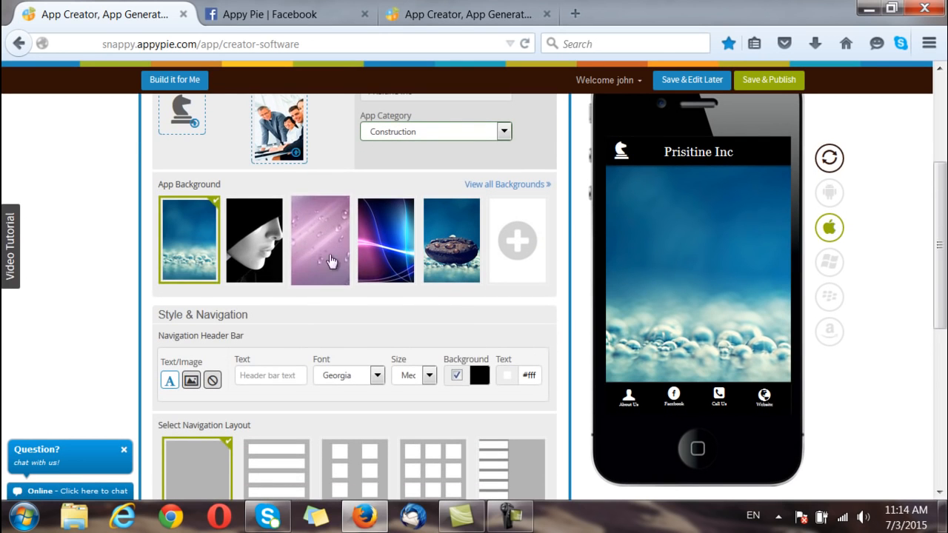
pyautogui.click(331, 258)
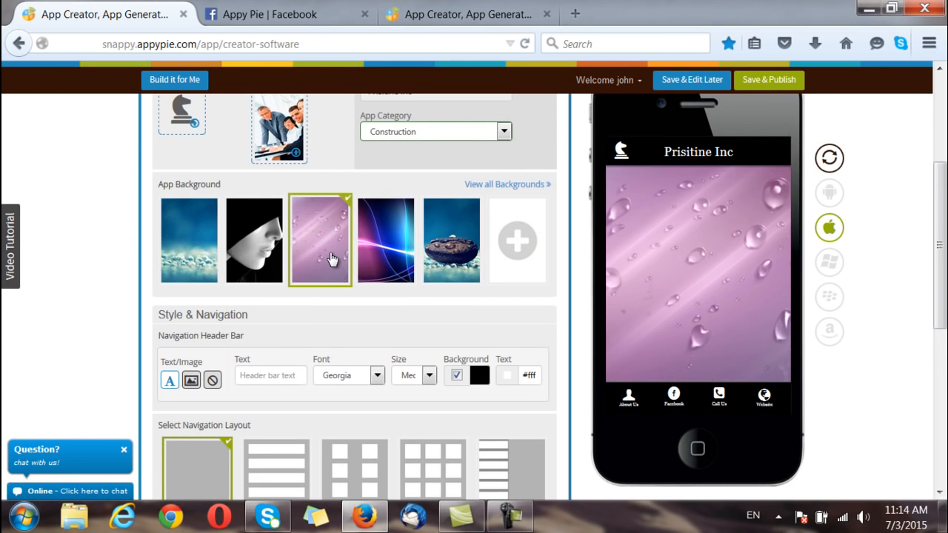
pyautogui.scroll(-2, 331, 258)
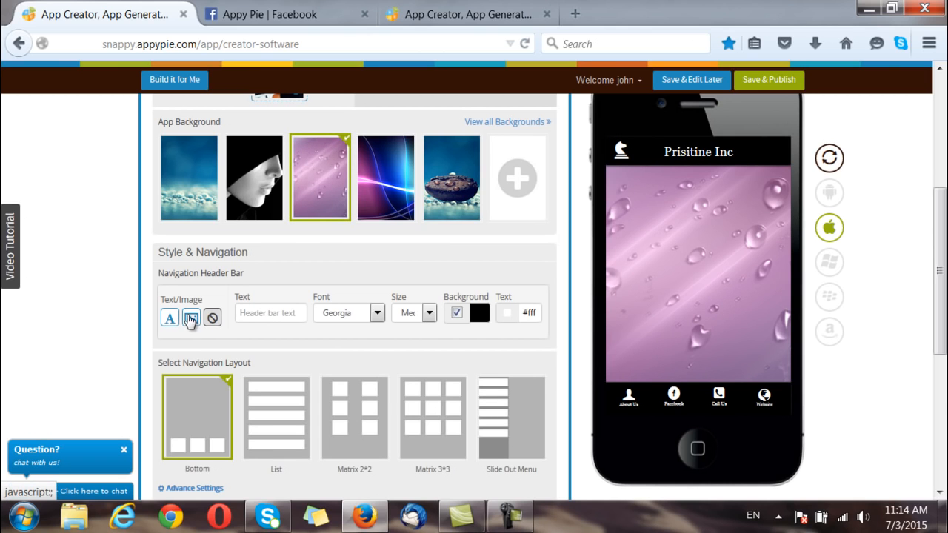
pyautogui.click(214, 319)
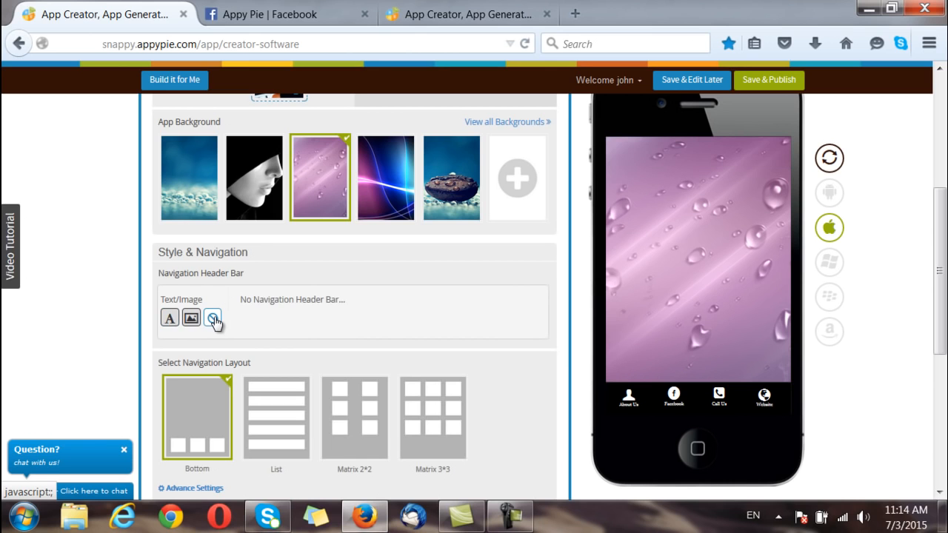
pyautogui.click(171, 320)
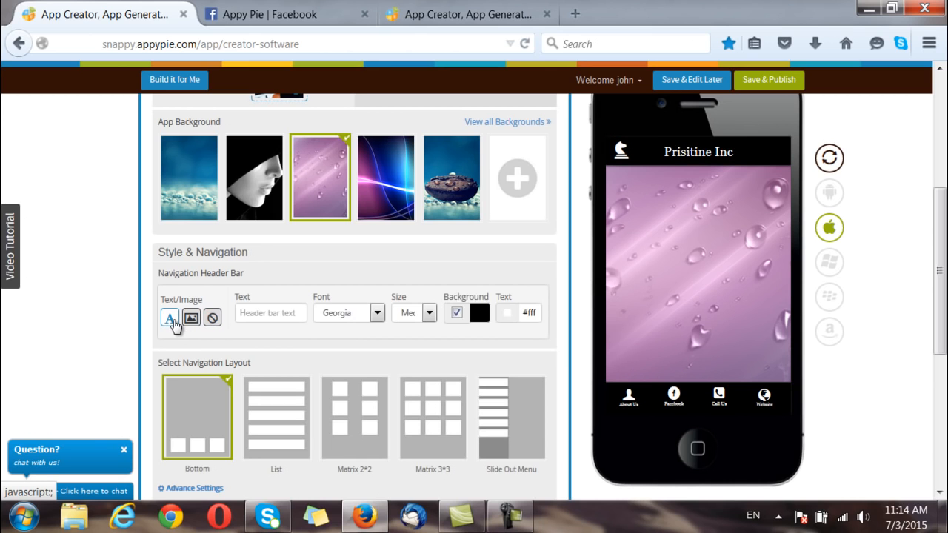
pyautogui.click(192, 320)
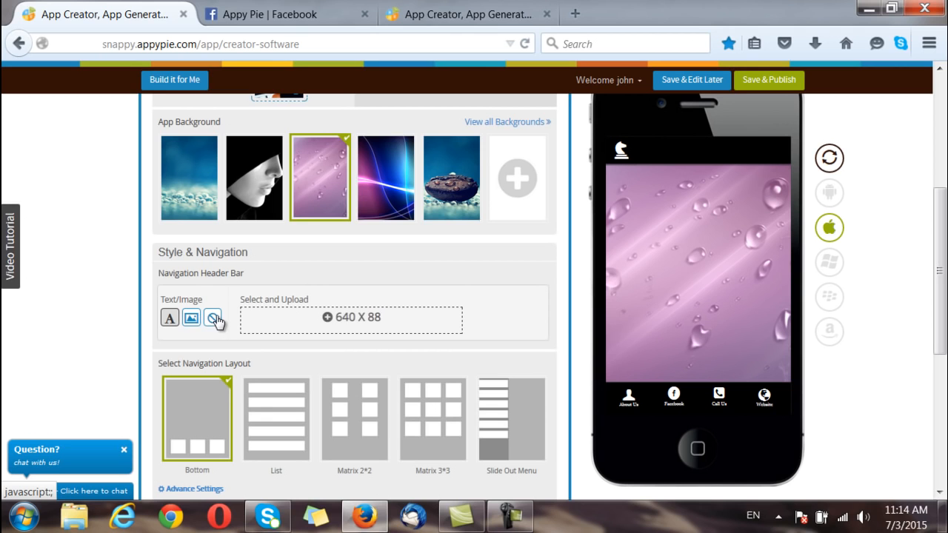
pyautogui.click(211, 320)
pyautogui.click(169, 319)
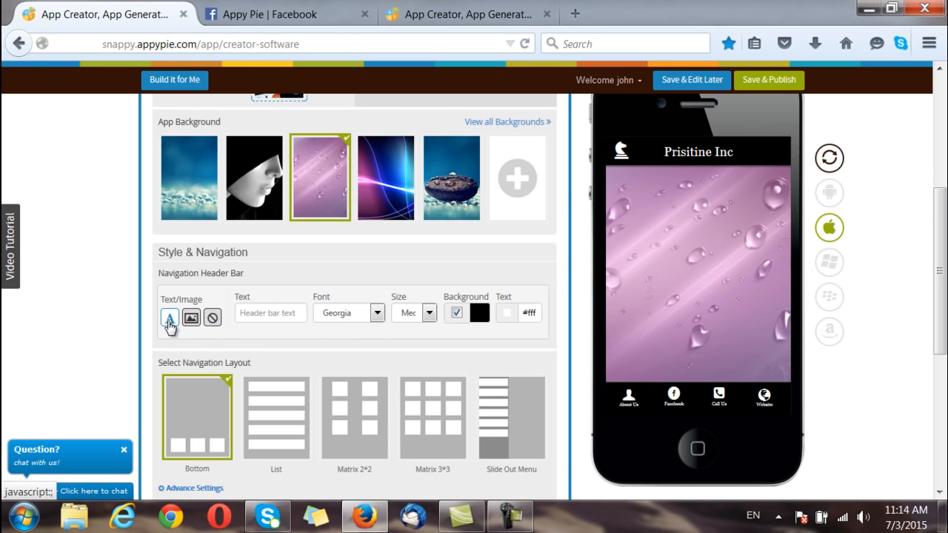
pyautogui.scroll(-2, 170, 325)
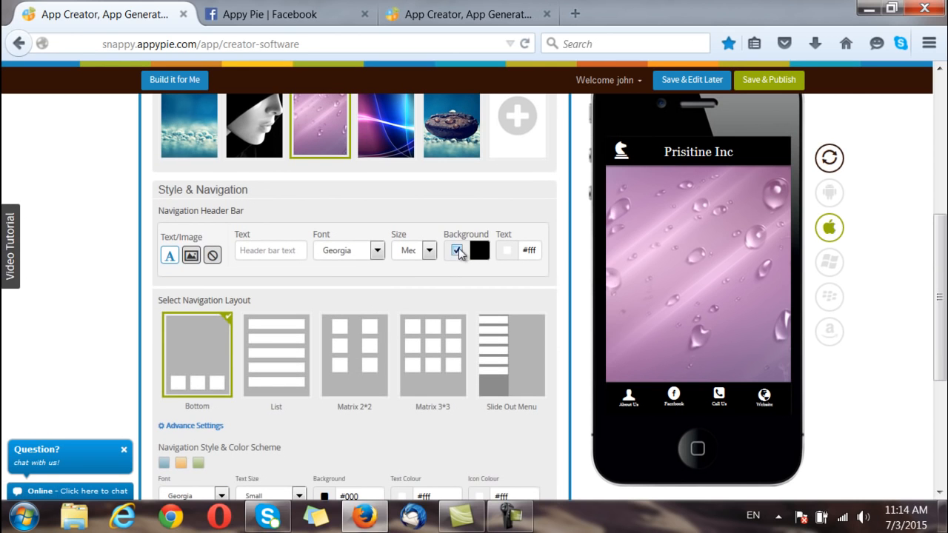
pyautogui.click(457, 251)
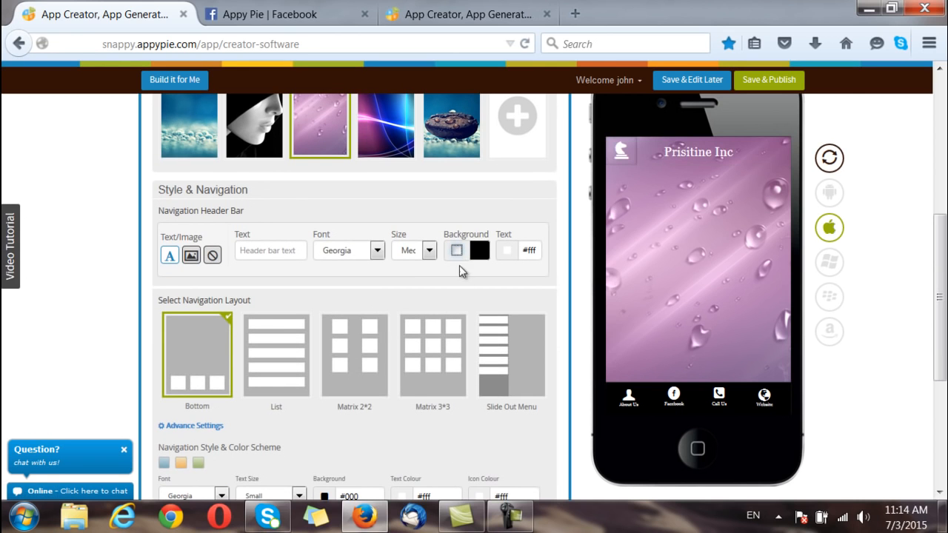
pyautogui.click(457, 250)
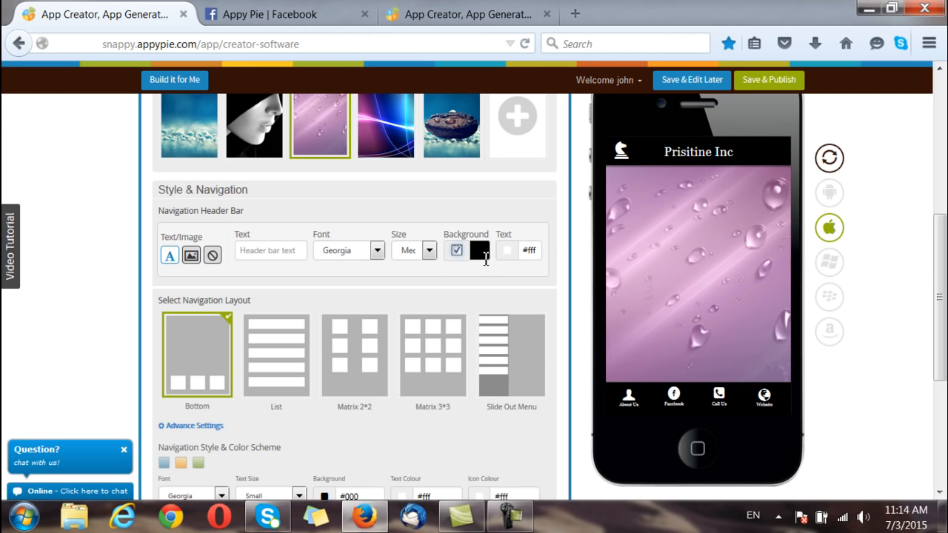
pyautogui.click(485, 251)
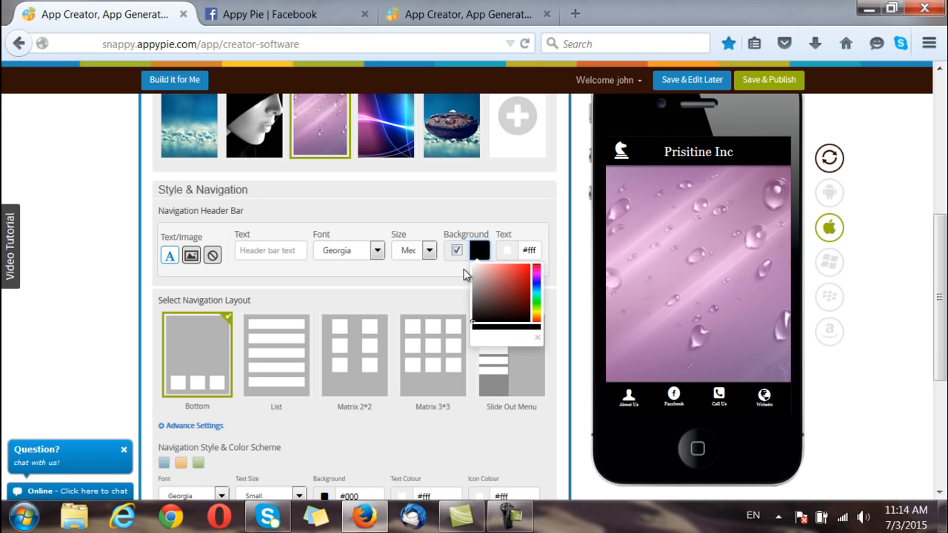
pyautogui.click(457, 251)
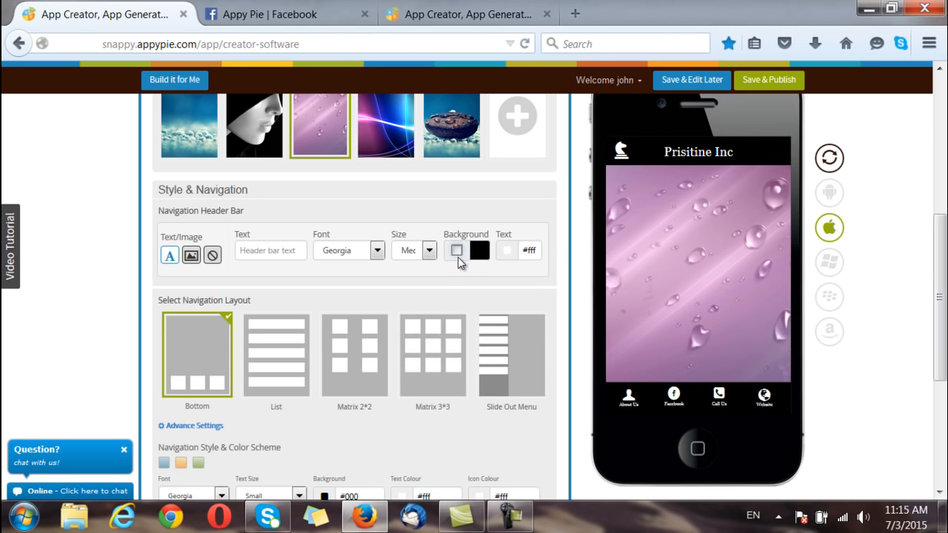
pyautogui.scroll(-2, 444, 280)
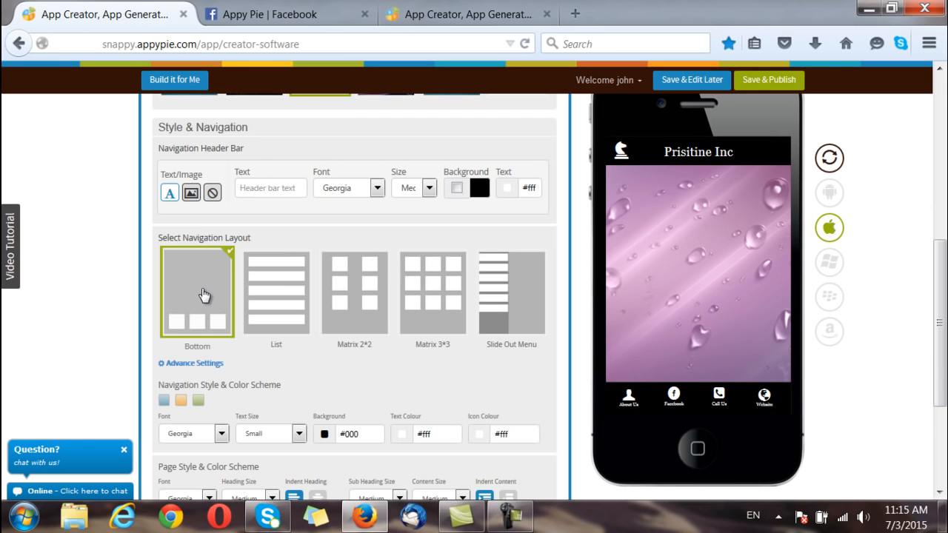
# Step: Try the List, Matrix 2*2, Matrix 3*3 and Slide Out Menu navigation layouts
pyautogui.click(300, 307)
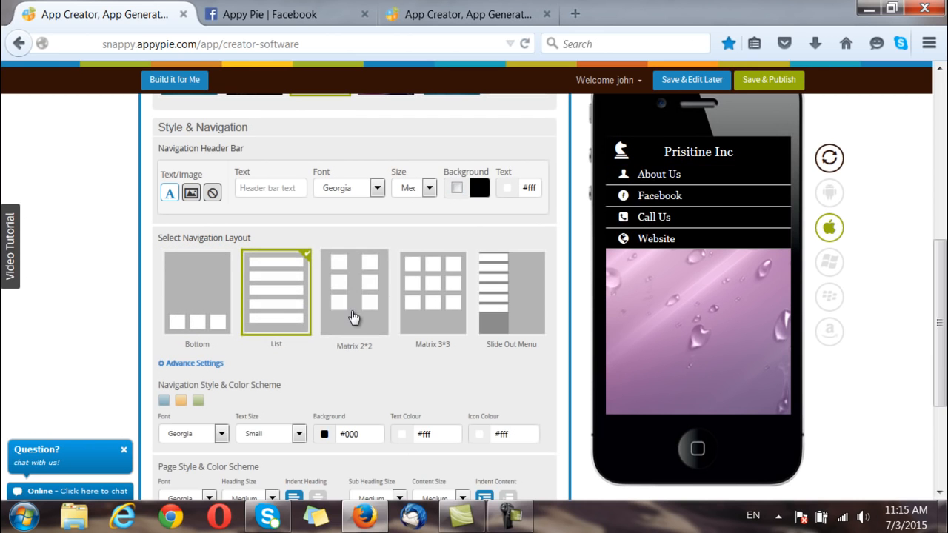
pyautogui.click(382, 326)
pyautogui.click(425, 322)
pyautogui.click(493, 347)
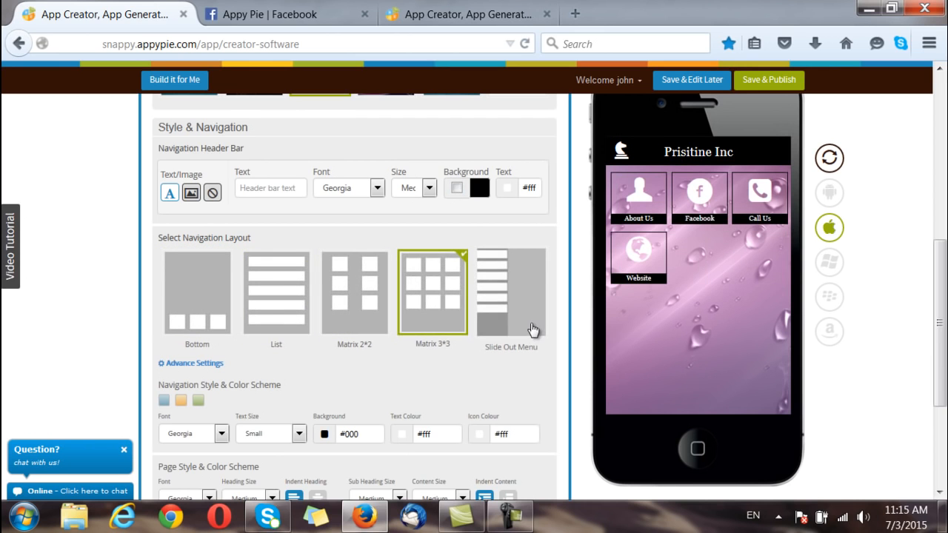
pyautogui.scroll(-1, 511, 380)
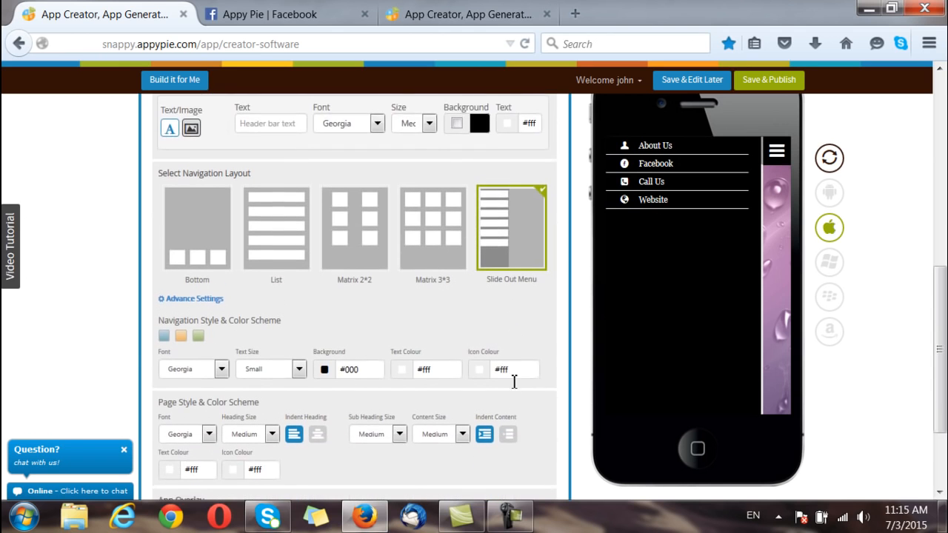
pyautogui.scroll(-1, 511, 380)
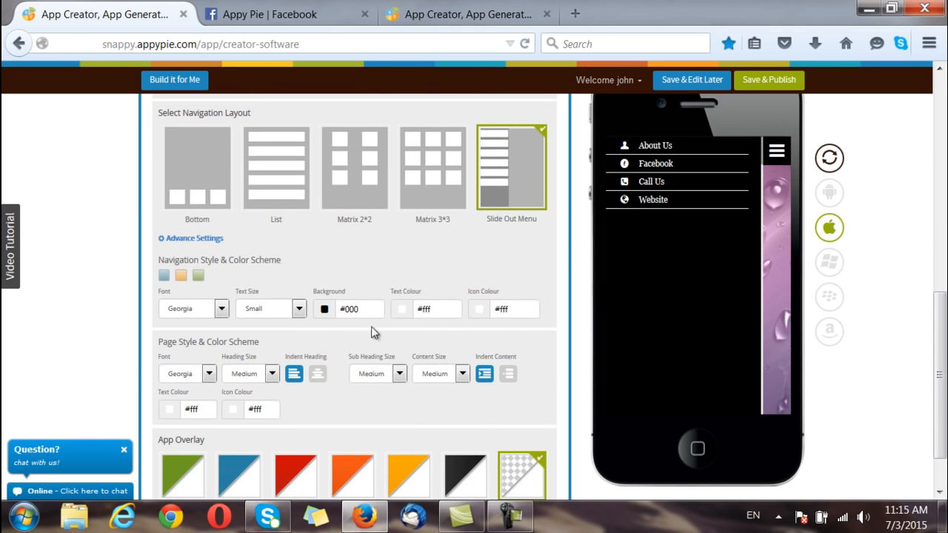
pyautogui.scroll(-1, 412, 349)
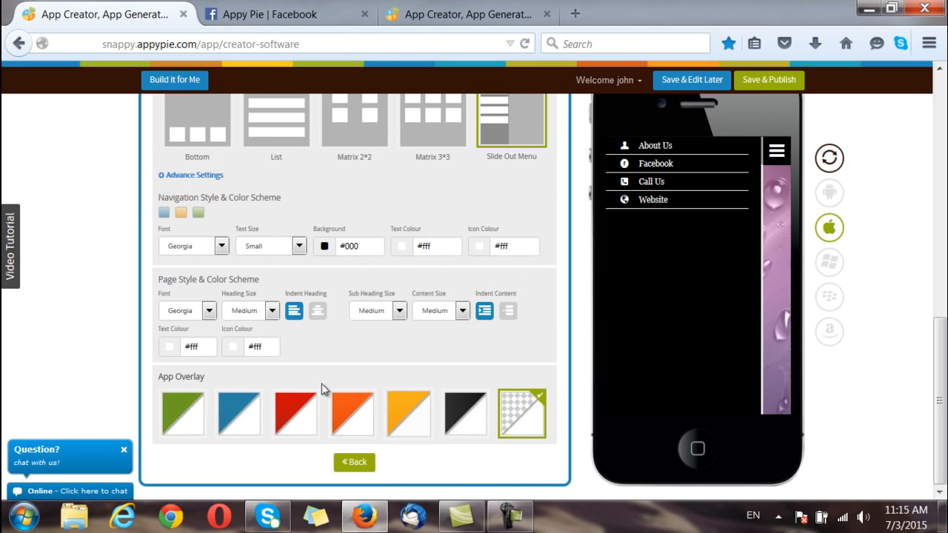
# Step: Keep the Bottom layout and settle on an orange overlay tint after trying red and blue
pyautogui.click(300, 417)
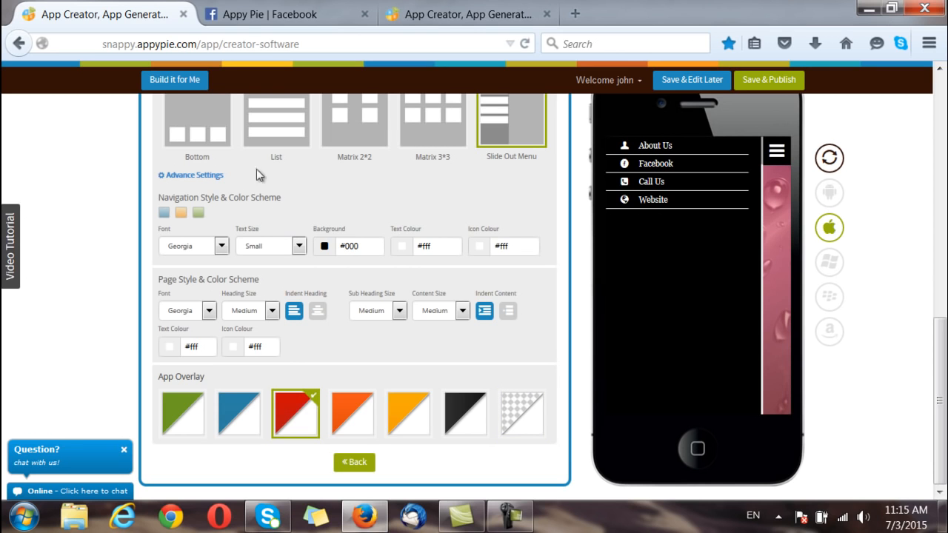
pyautogui.click(197, 122)
pyautogui.click(358, 417)
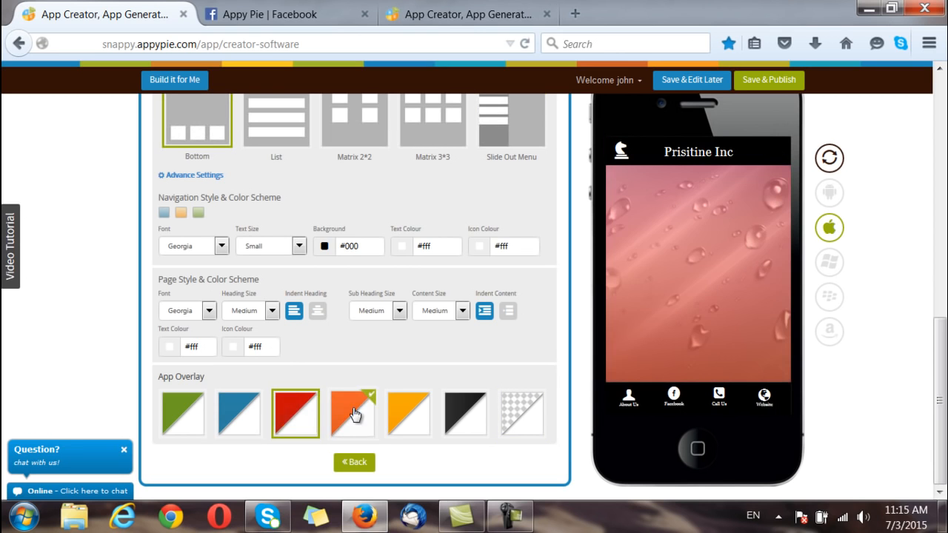
pyautogui.click(244, 415)
pyautogui.click(300, 423)
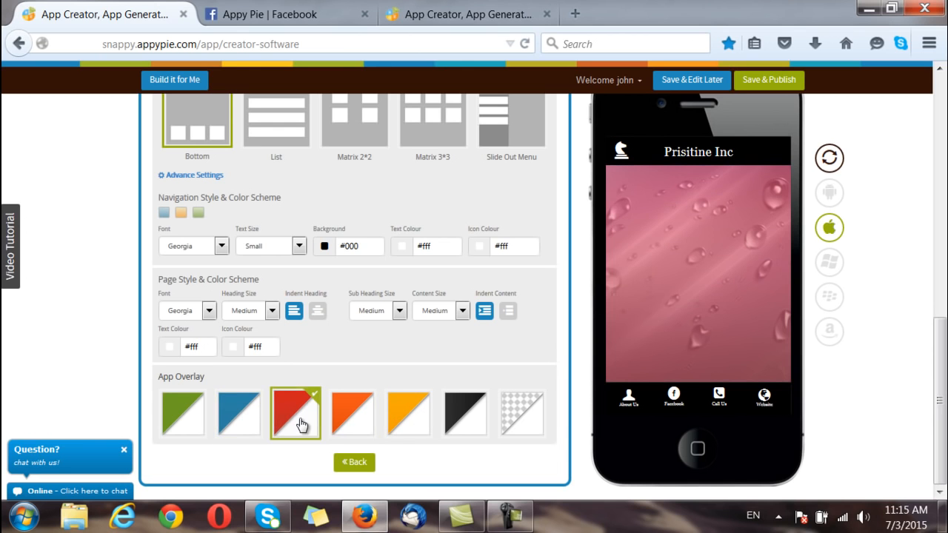
pyautogui.click(338, 428)
pyautogui.scroll(4, 361, 397)
pyautogui.scroll(5, 361, 397)
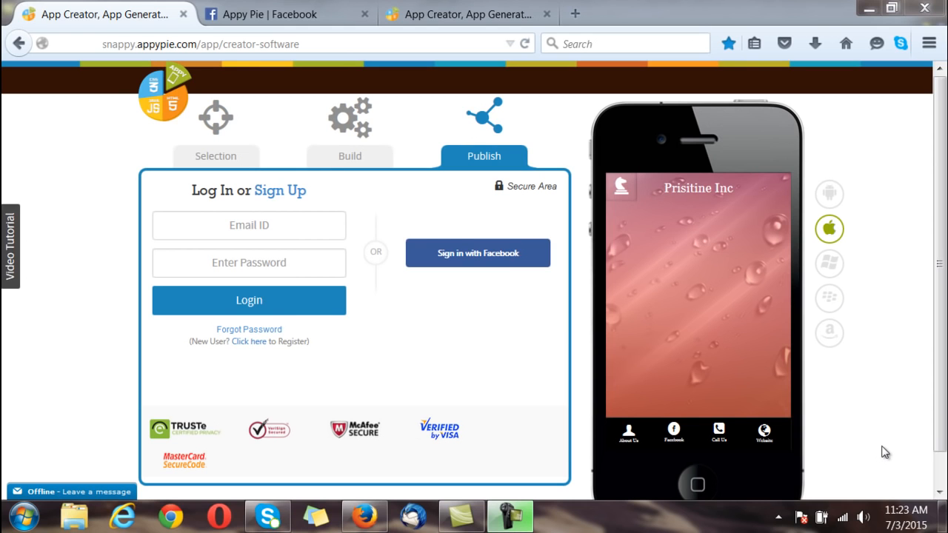
# Step: Sign up for an Appy Pie account with a name, e-mail address and password
pyautogui.click(250, 342)
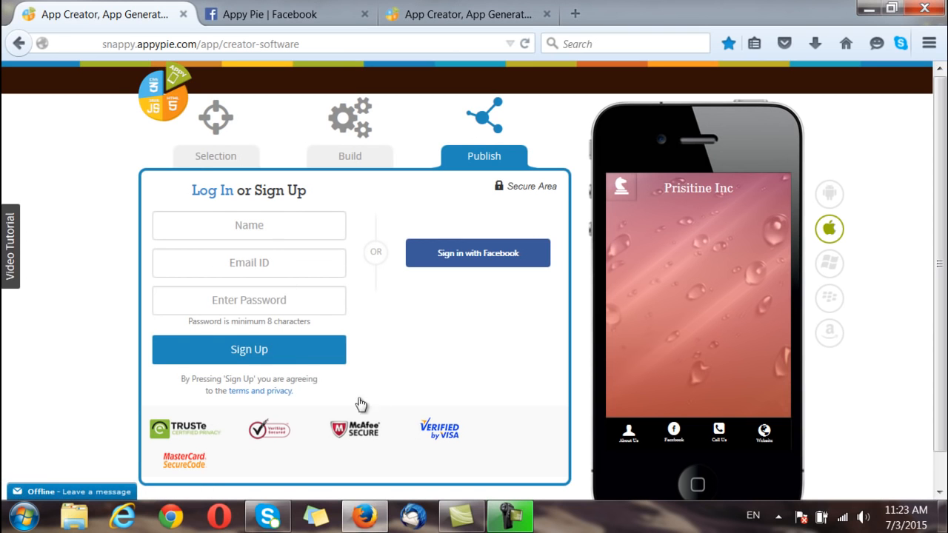
pyautogui.click(249, 226)
pyautogui.write('john')
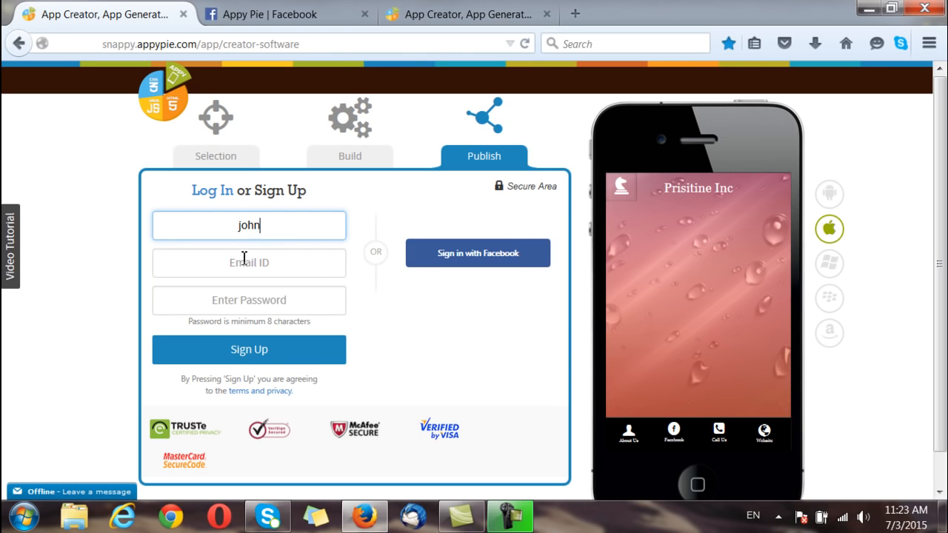
pyautogui.click(245, 259)
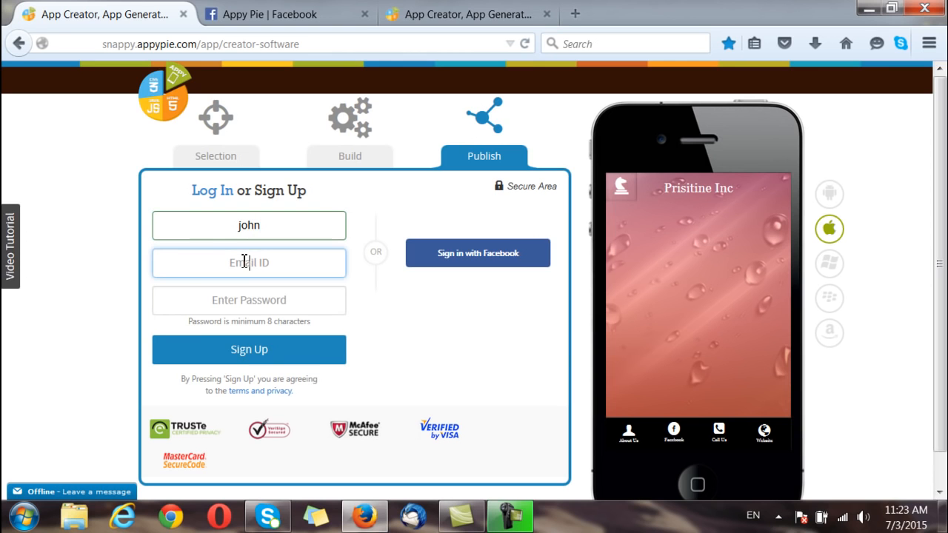
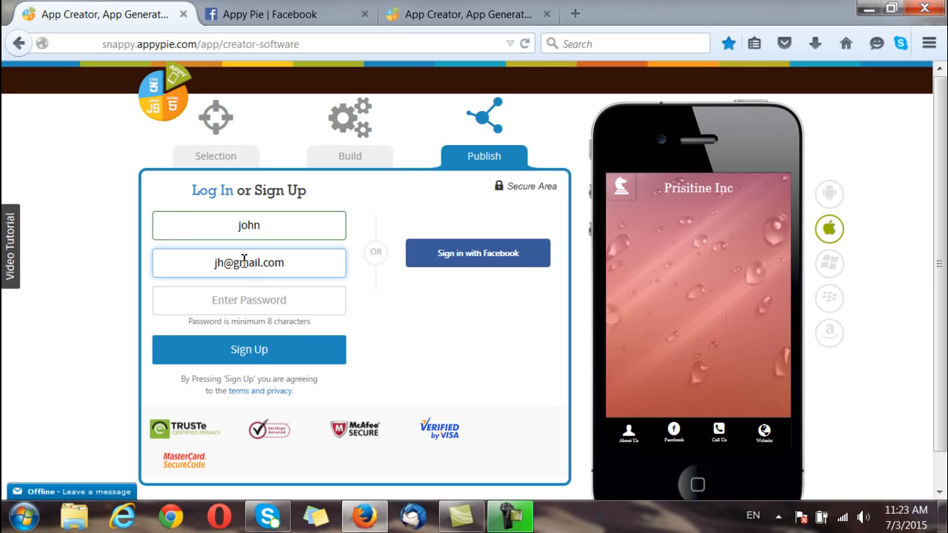
pyautogui.click(240, 299)
pyautogui.write('*******')
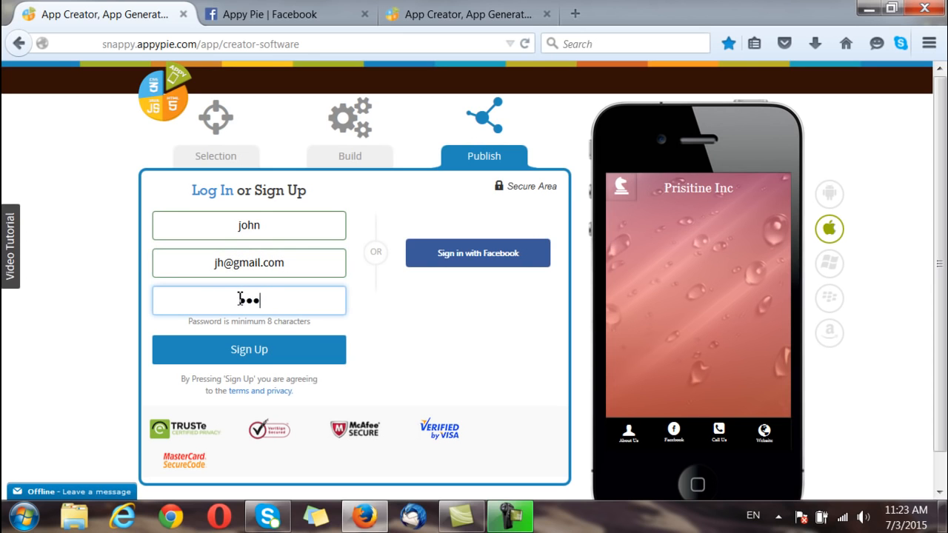
pyautogui.write('*')
pyautogui.click(276, 351)
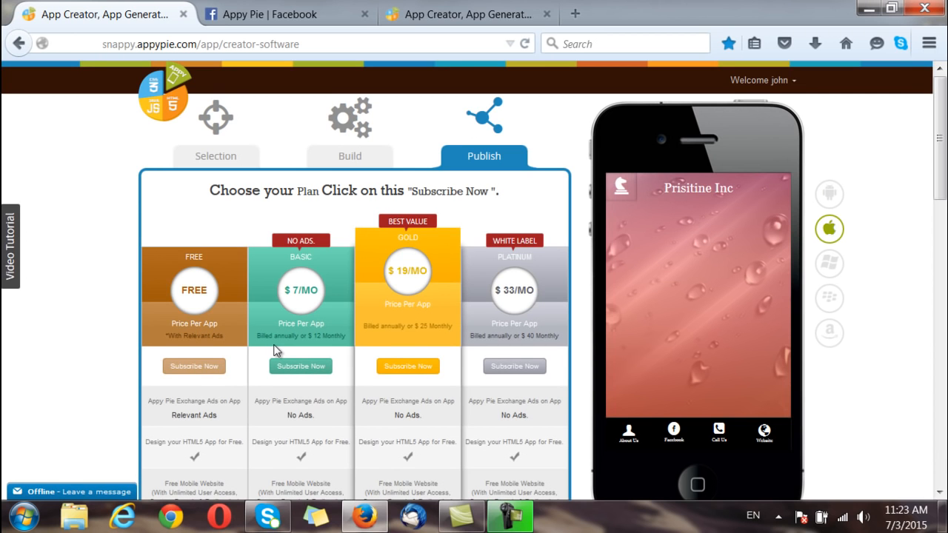
# Step: Subscribe to the FREE plan from the pricing table to reach the thank-you confirmation page
pyautogui.scroll(-2, 276, 351)
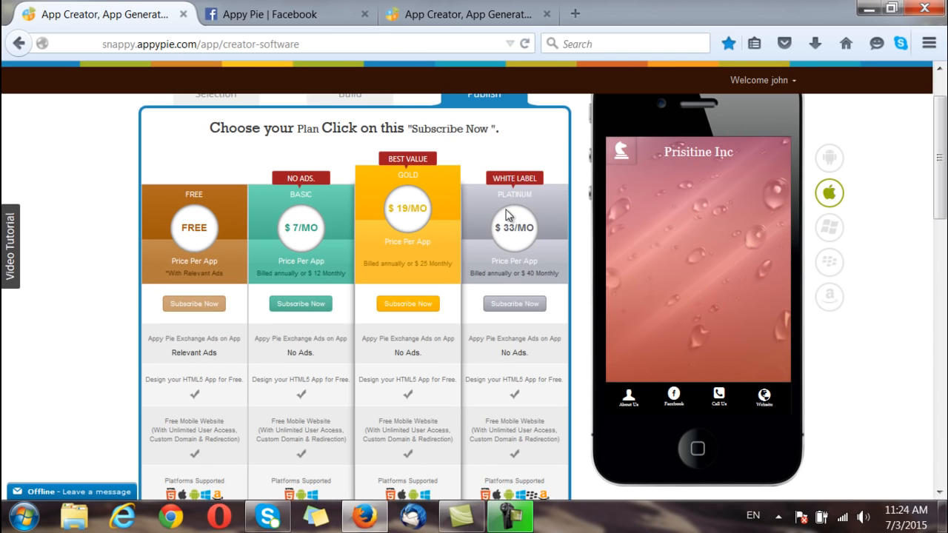
pyautogui.scroll(-5, 225, 244)
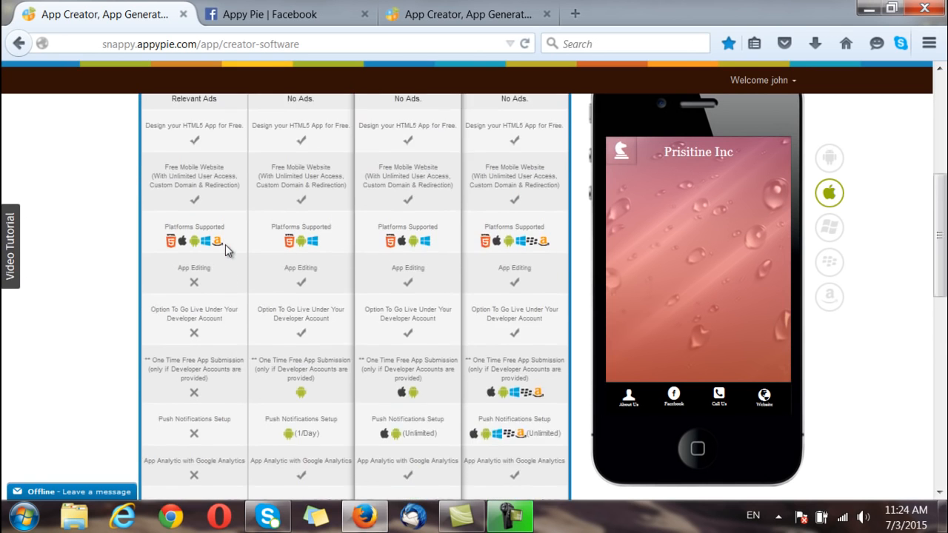
pyautogui.scroll(-3, 225, 244)
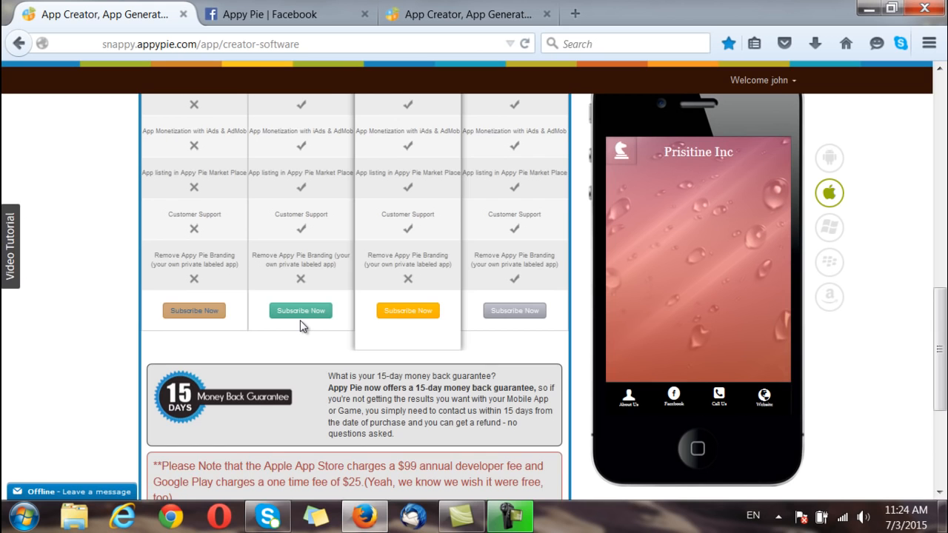
pyautogui.click(300, 320)
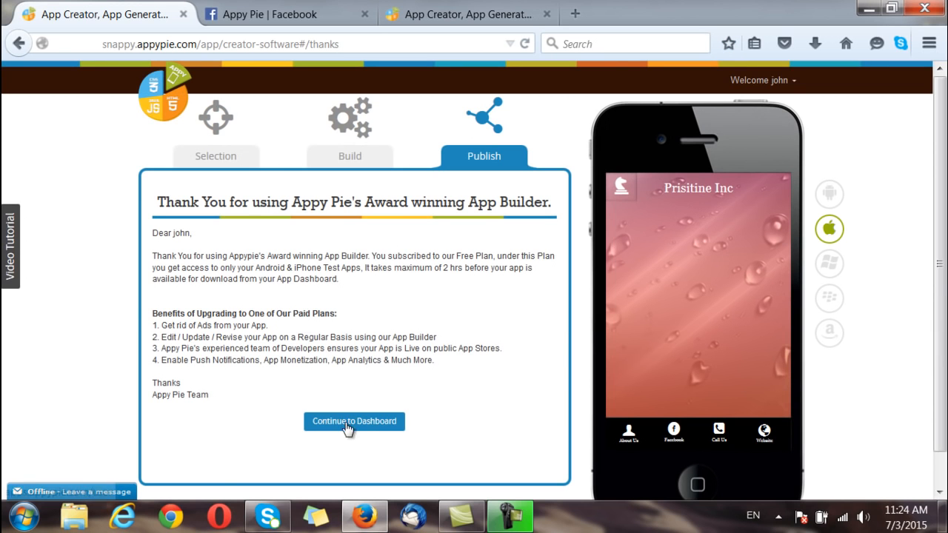
# Step: Go to the dashboard and open My Apps, where Prisitine Inc is listed as Finished
pyautogui.click(345, 422)
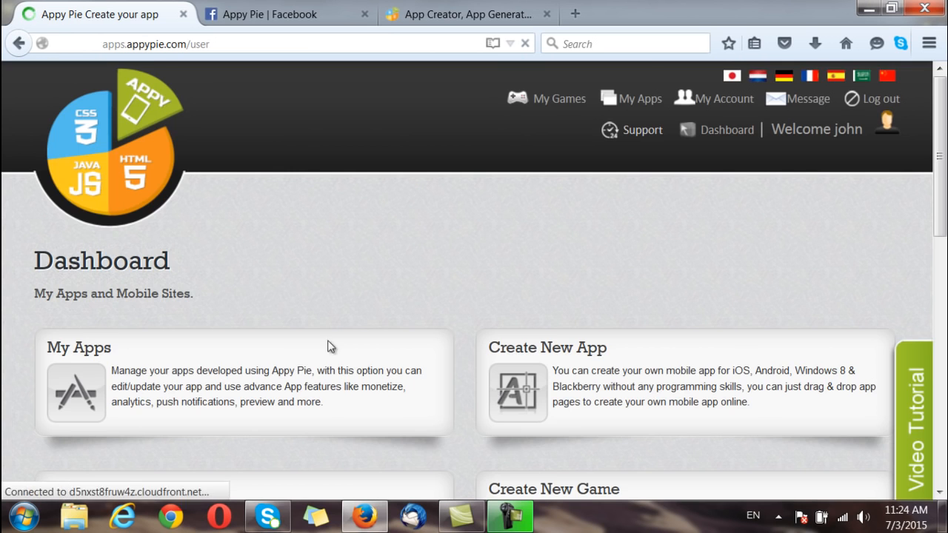
pyautogui.scroll(-5, 382, 309)
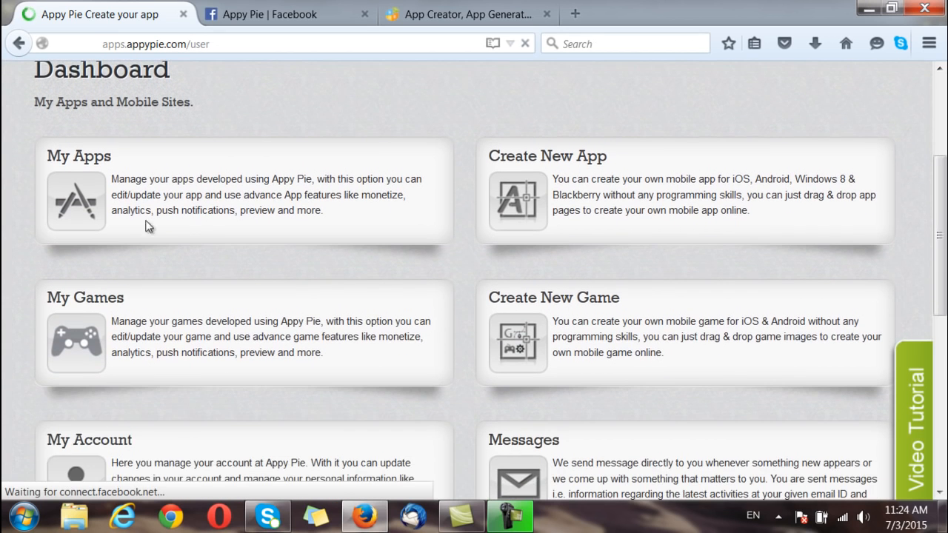
pyautogui.click(81, 191)
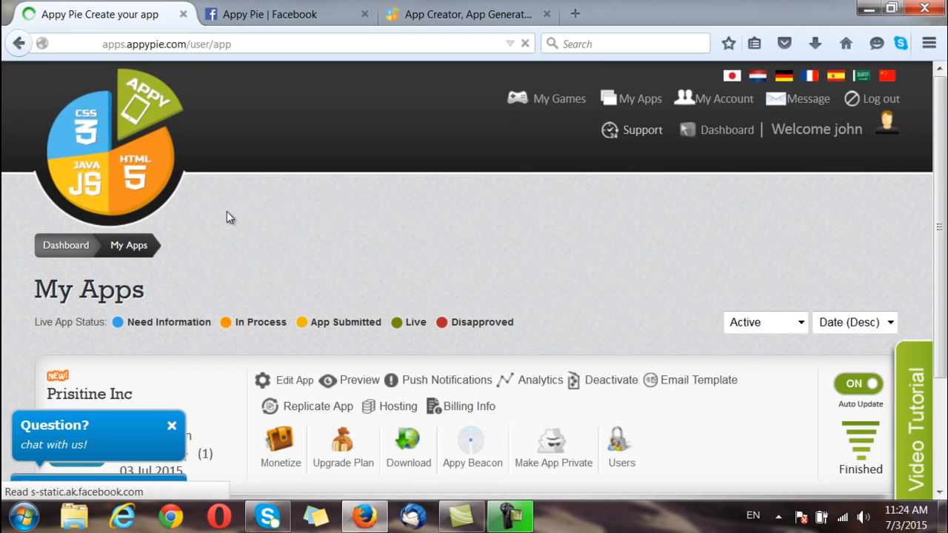
# Step: Open Prisitine Inc's Download Your Apps page and find the Android APK download section
pyautogui.scroll(-2, 227, 217)
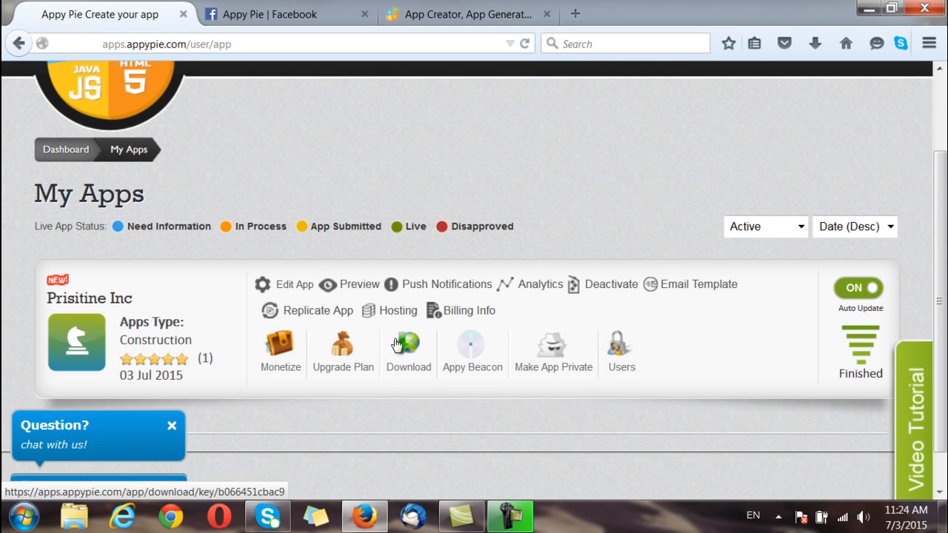
pyautogui.click(408, 351)
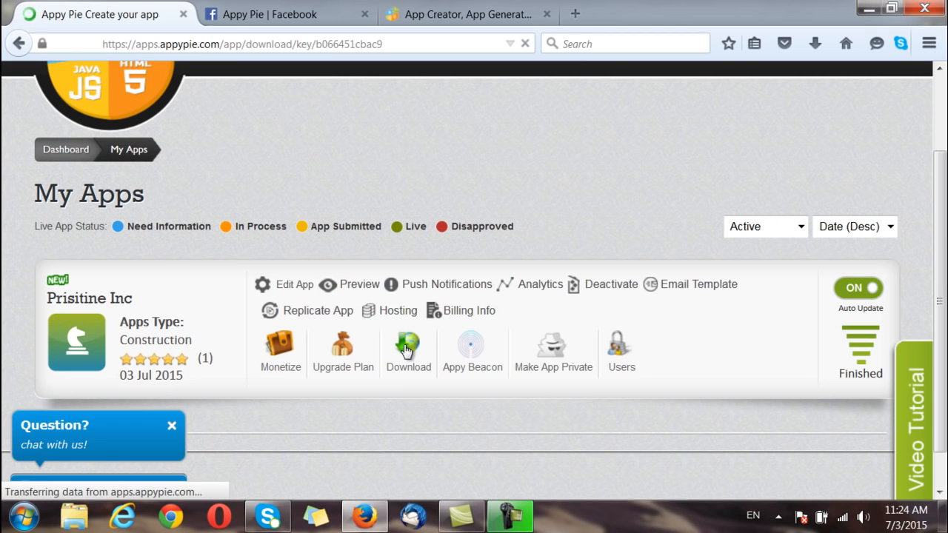
pyautogui.scroll(-3, 427, 270)
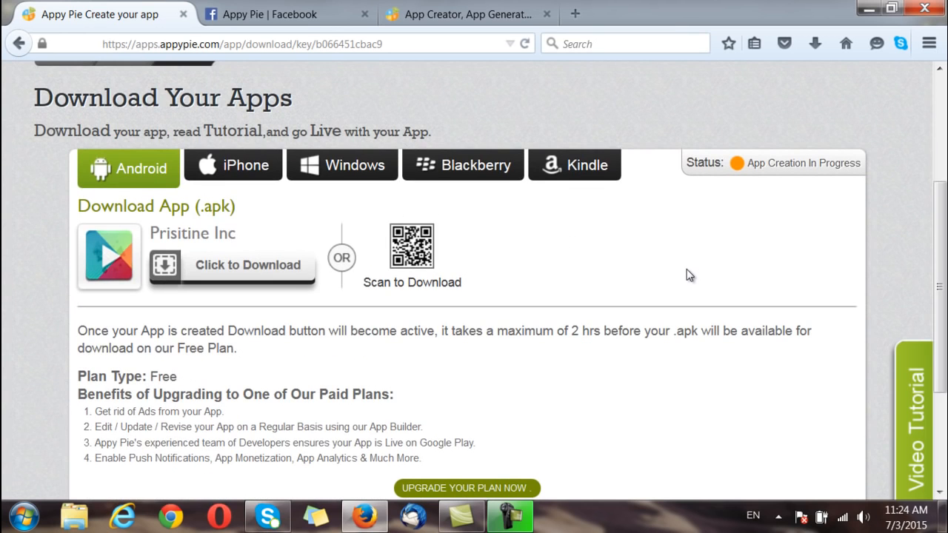
pyautogui.scroll(-2, 688, 276)
pyautogui.scroll(2, 689, 276)
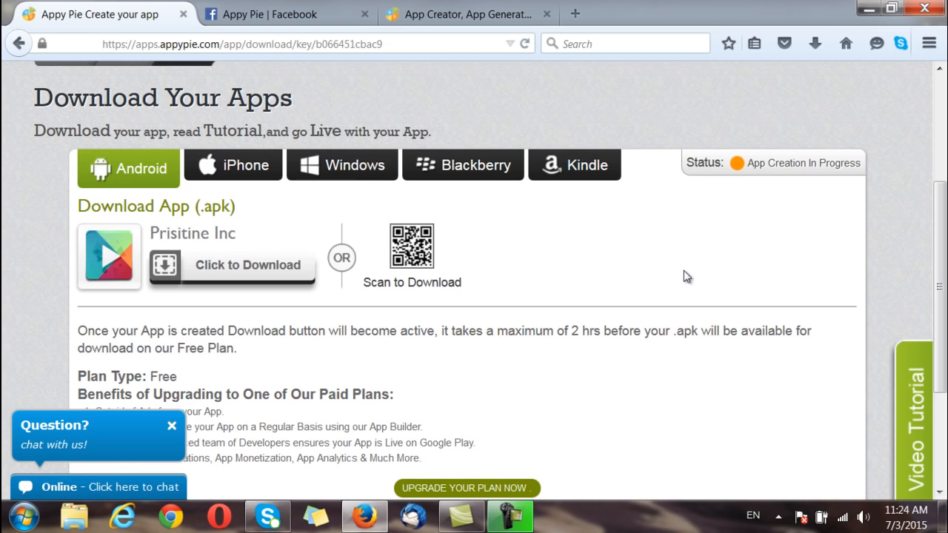